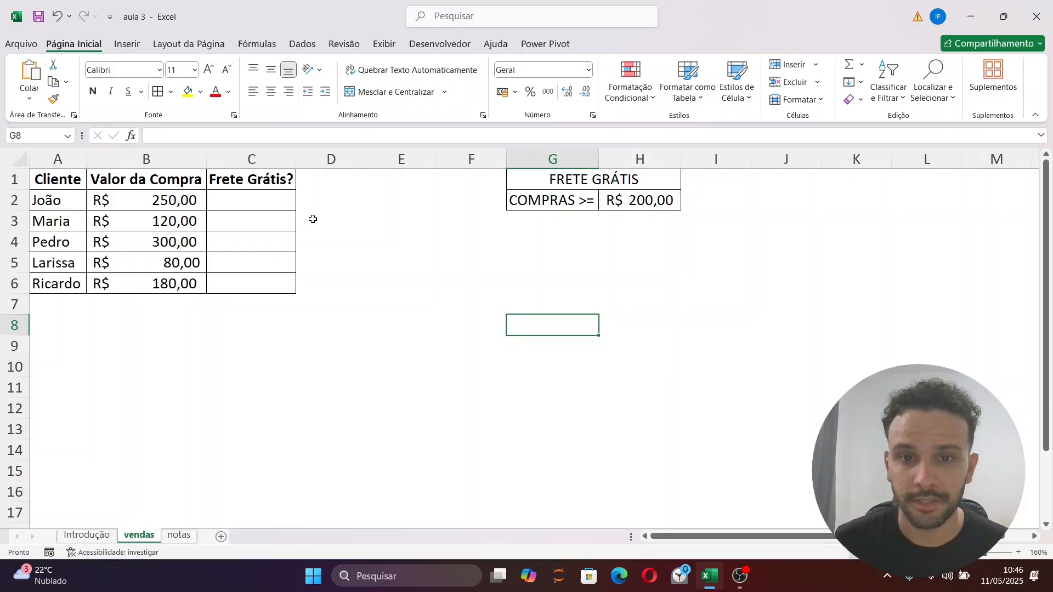
drag(282, 200, 279, 389)
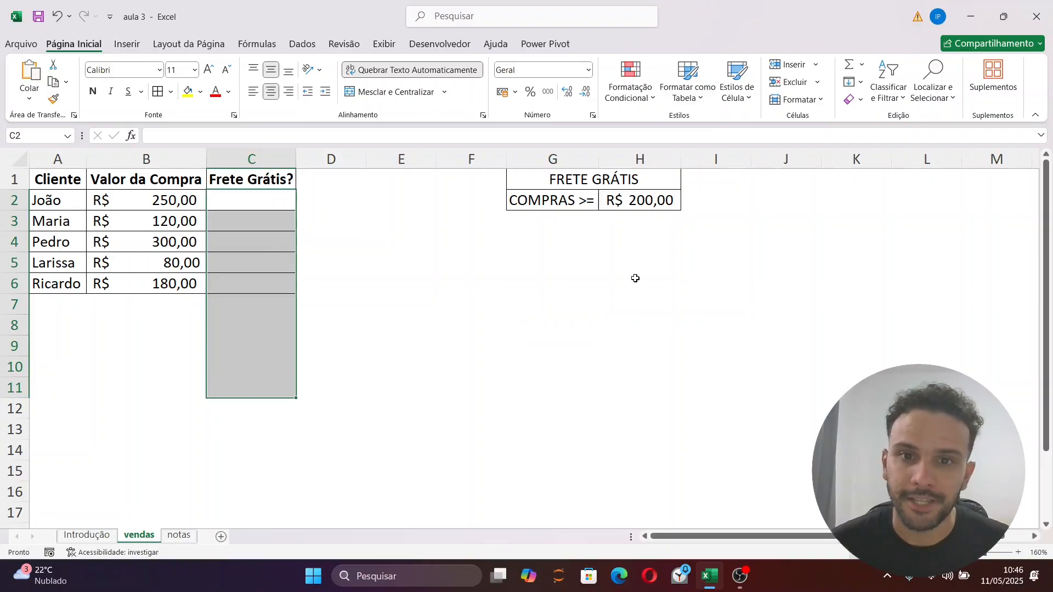
click(714, 259)
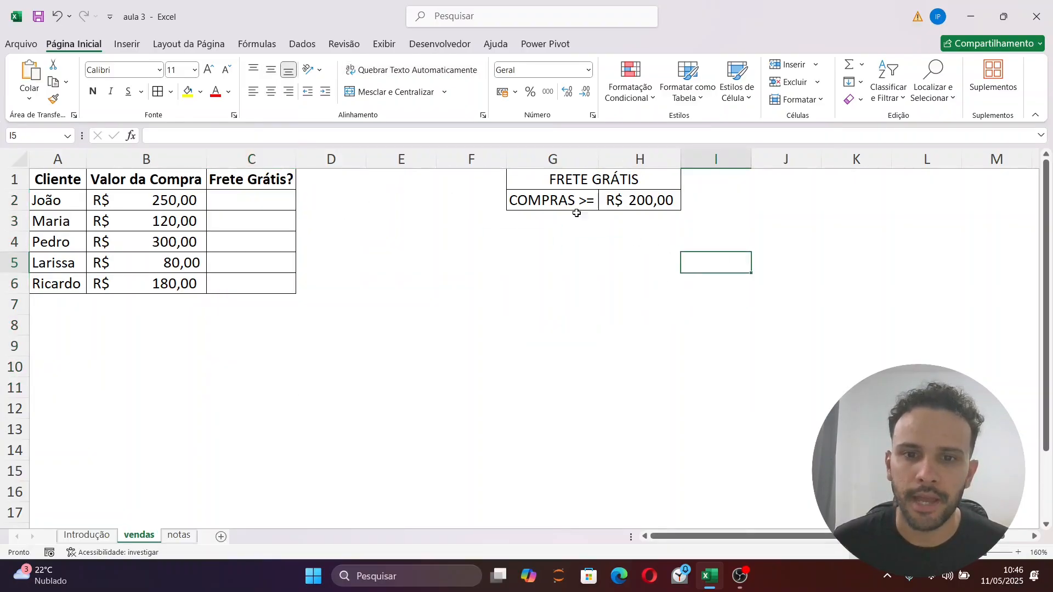
drag(558, 182, 665, 207)
click(618, 329)
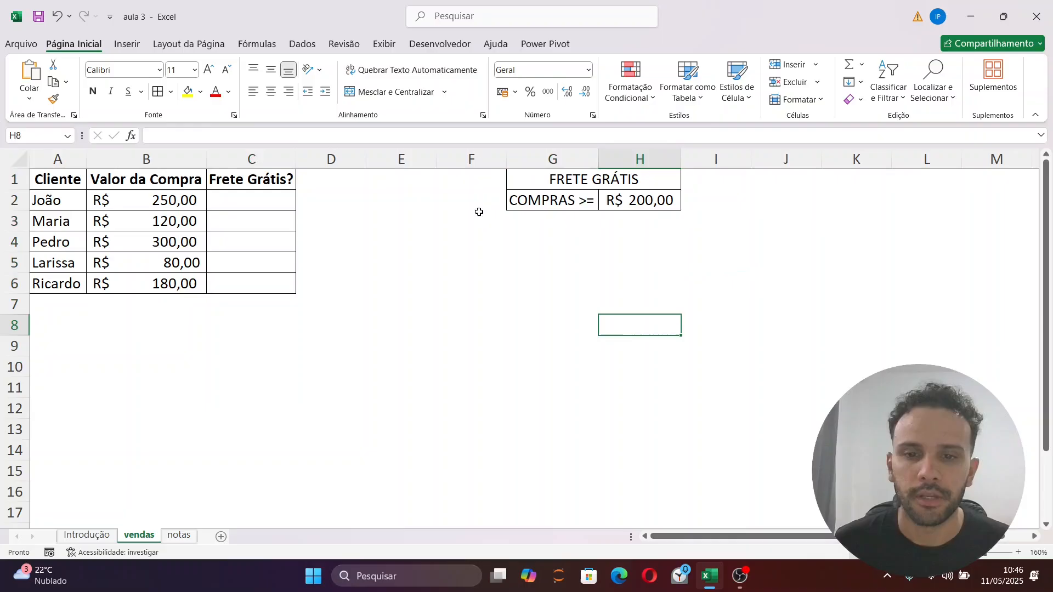
click(632, 202)
click(609, 222)
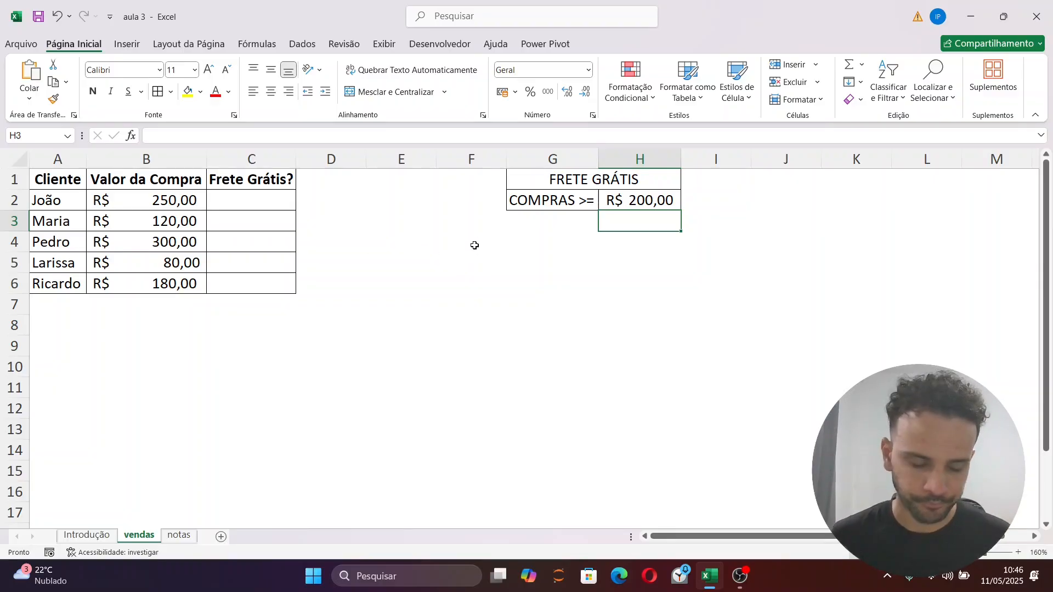
Enter the trial answers "sim" in C2 and "não" in C3 of the Frete Grátis? column
click(271, 201)
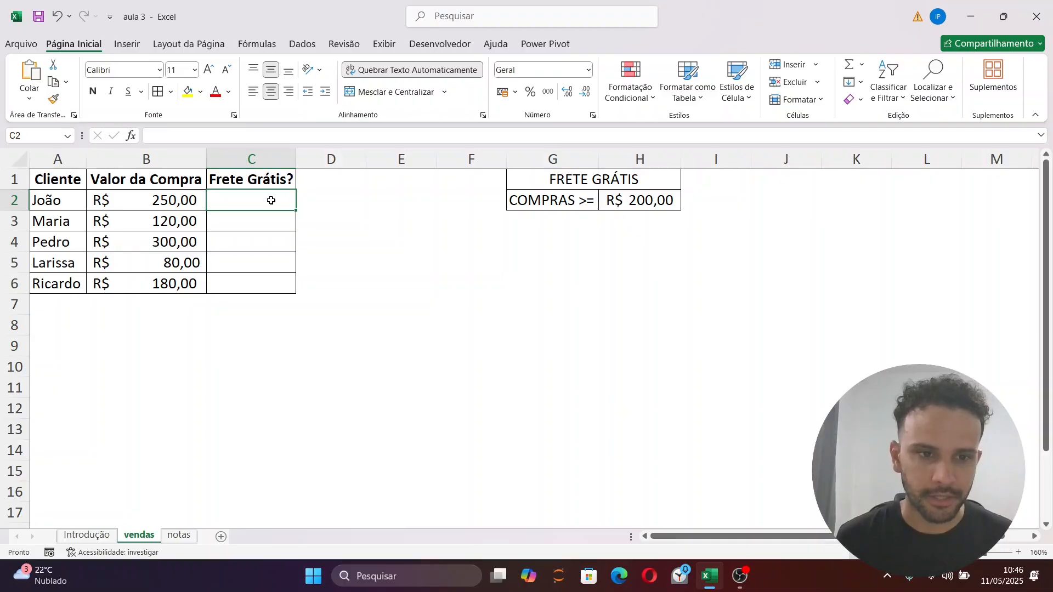
text(sim)
key(BackSpace)
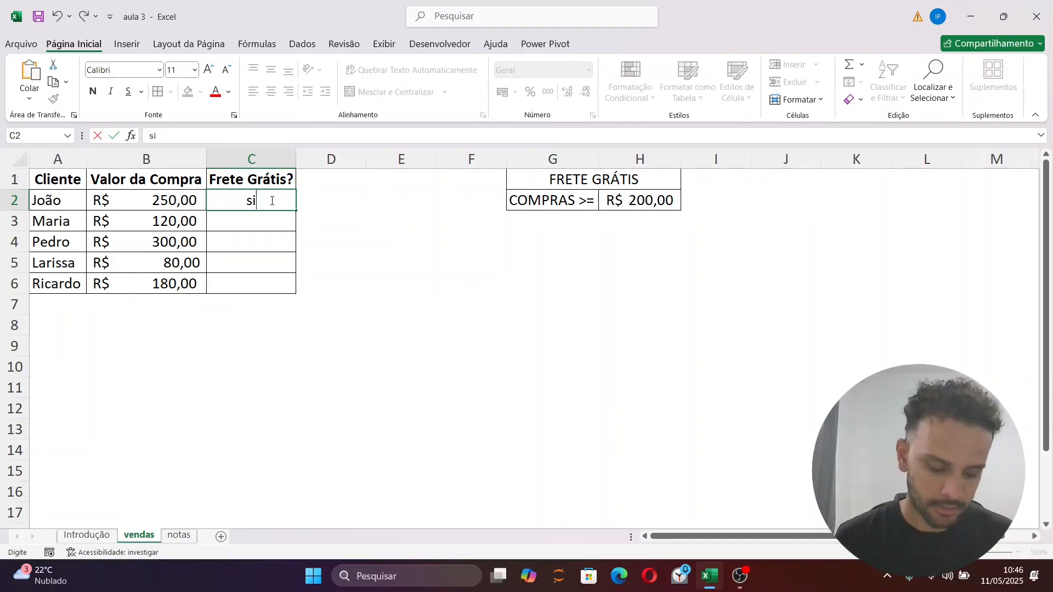
text(m)
key(Return)
text(não)
key(Return)
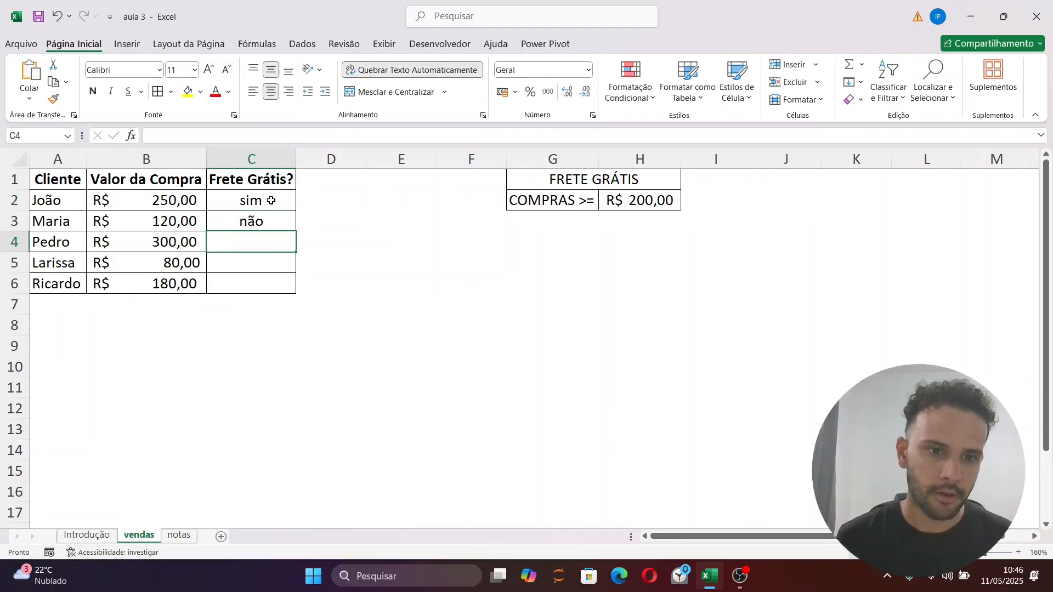
Clear the manually entered trial answers from C2:C3
text(sim)
key(Escape)
key(Up)
key(Up)
key(Up)
key(Down)
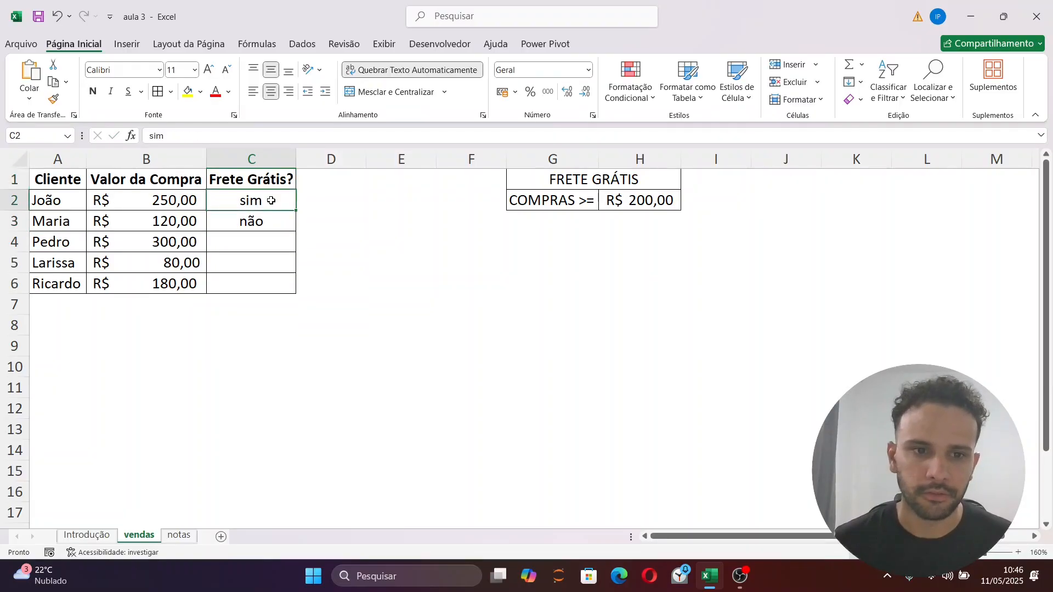
key(shift+Down)
key(Delete)
key(Up)
key(Down)
key(Down)
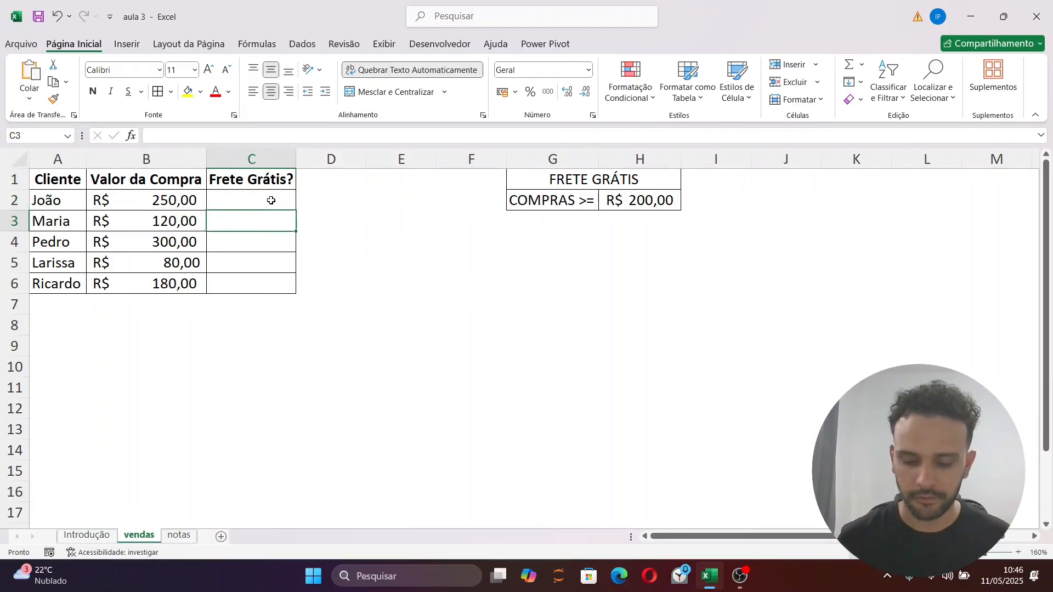
Start an SE formula in C2 with the logical test B2>=$H$2, using an absolute reference for the free-shipping threshold
click(271, 200)
text(=se)
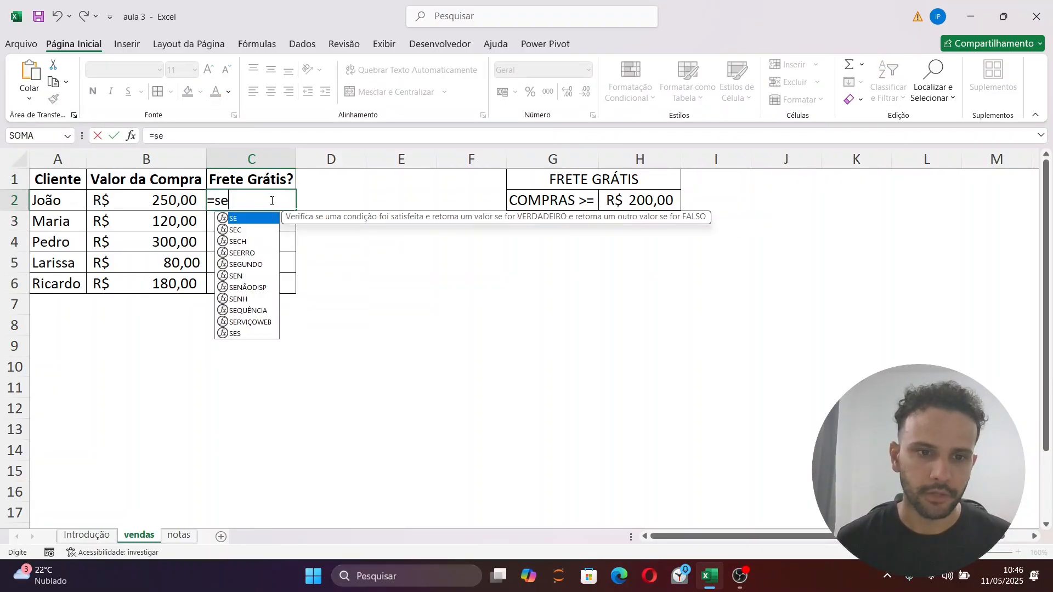
key(Tab)
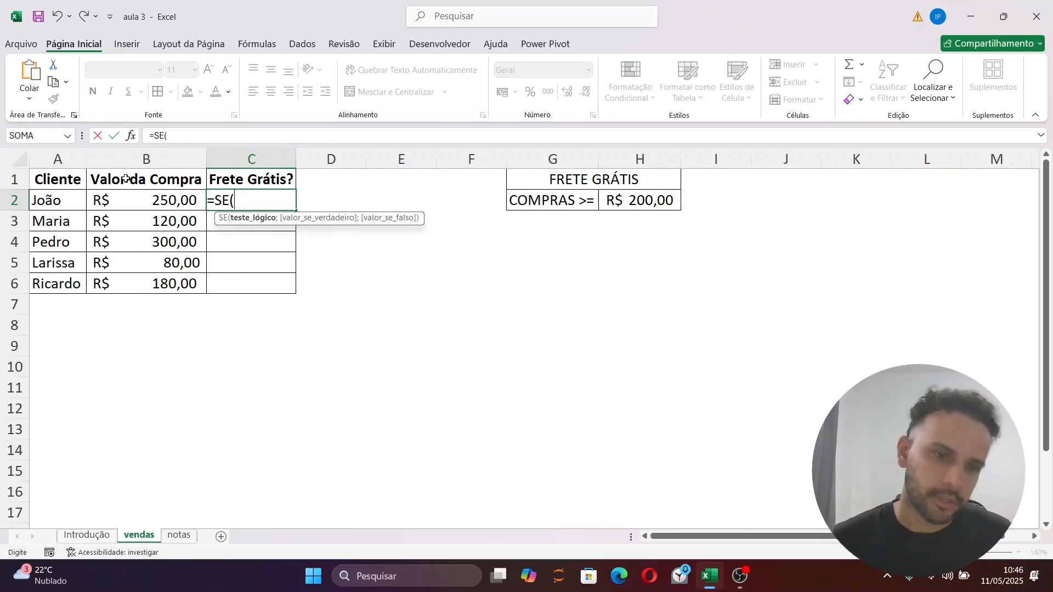
click(158, 200)
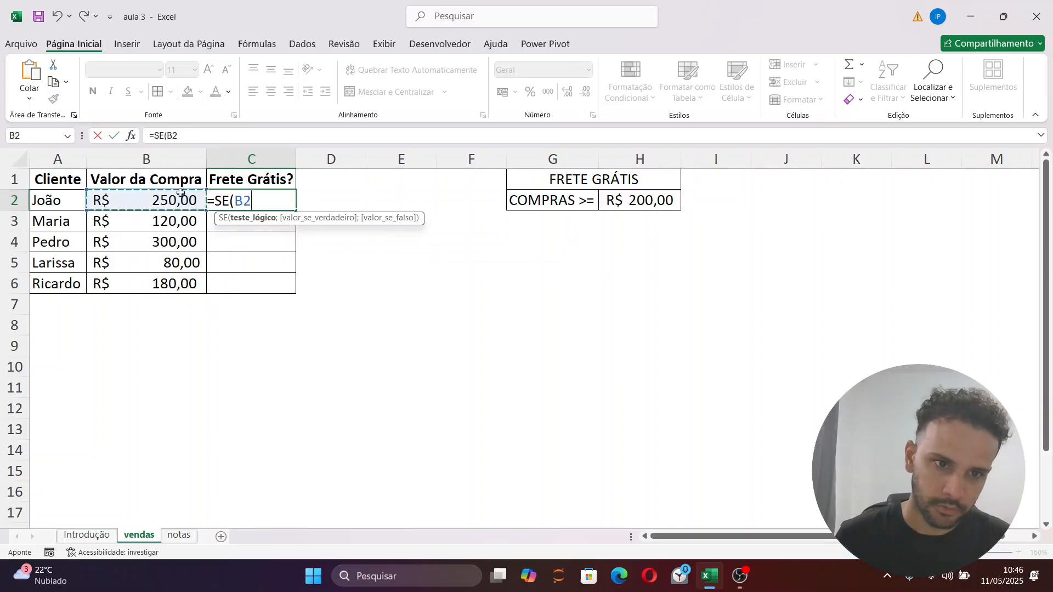
text(>=)
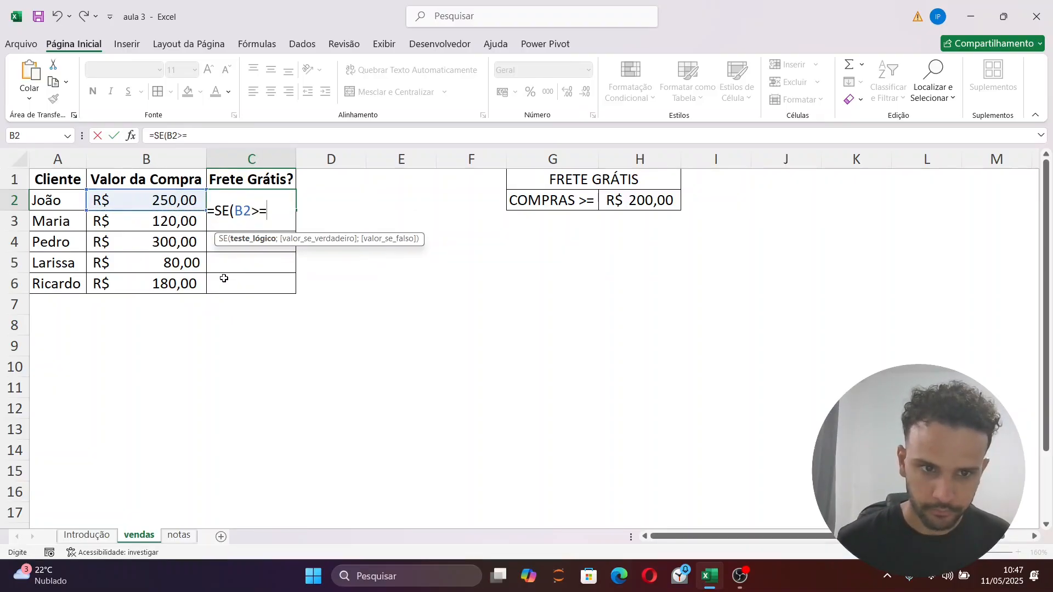
click(629, 201)
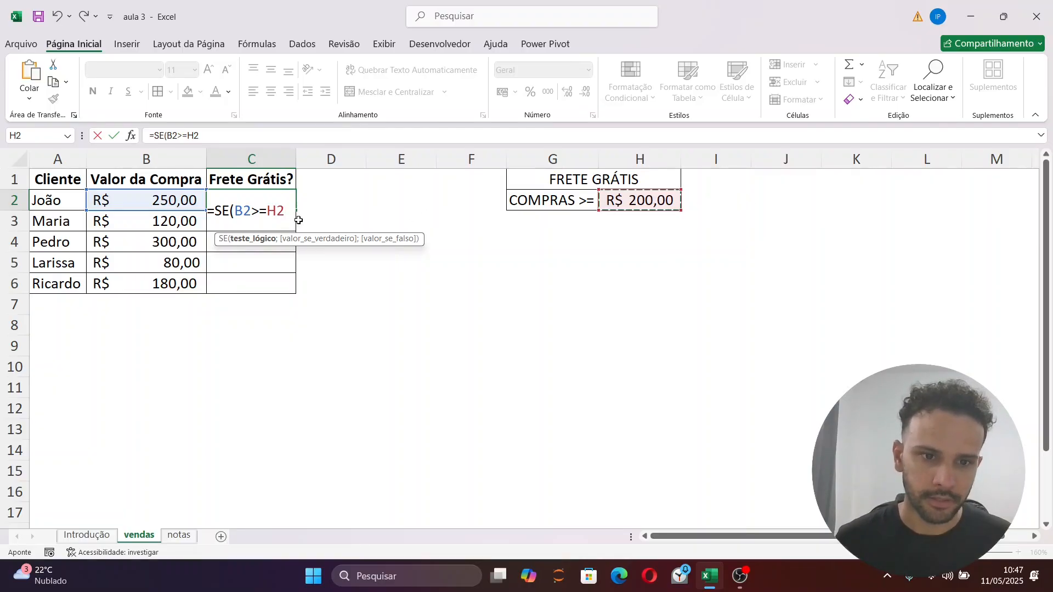
key(F4)
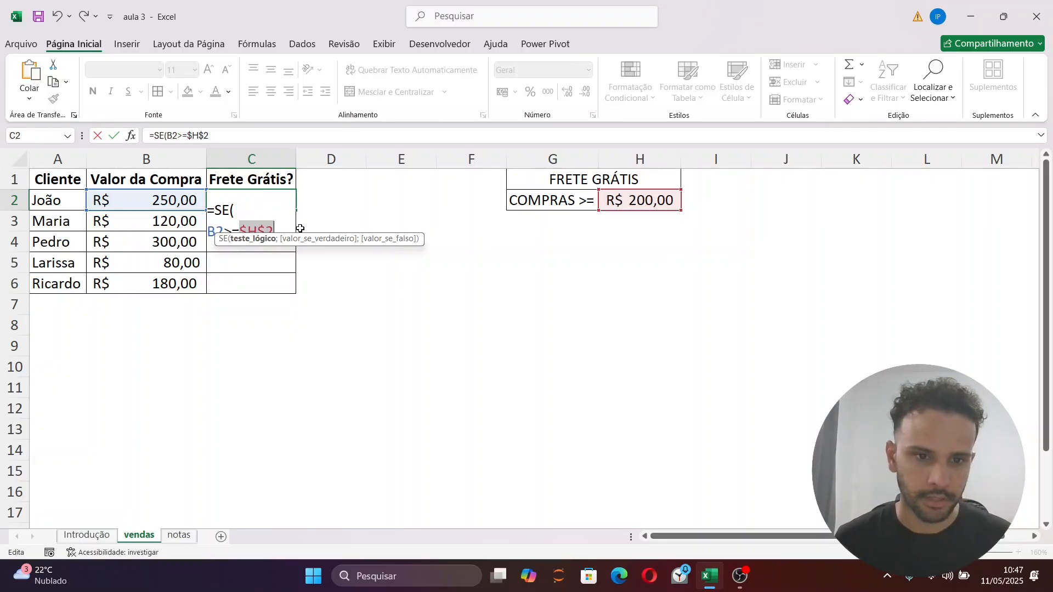
text(;)
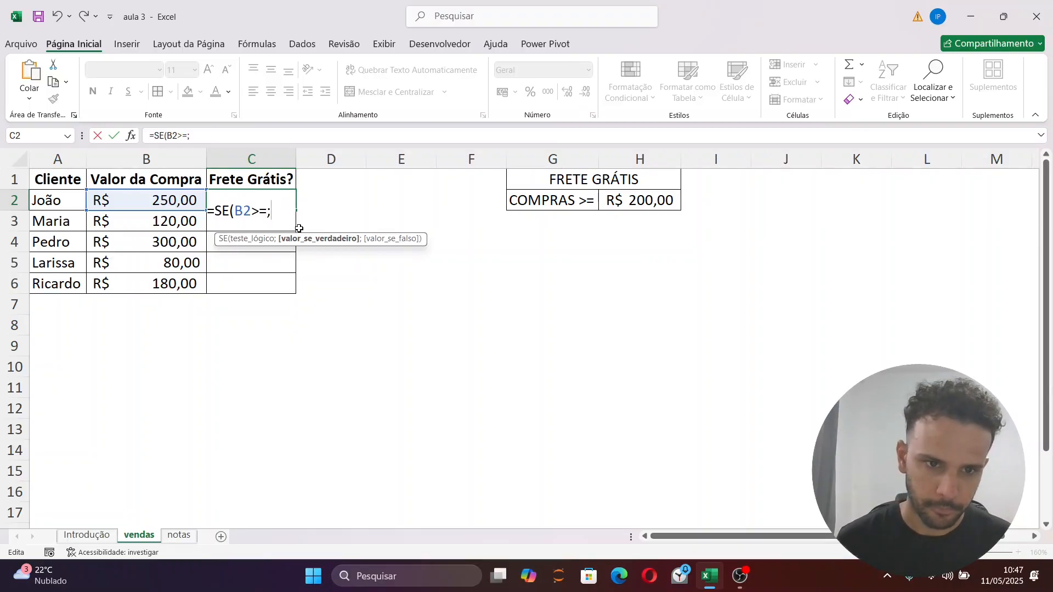
key(BackSpace)
click(664, 203)
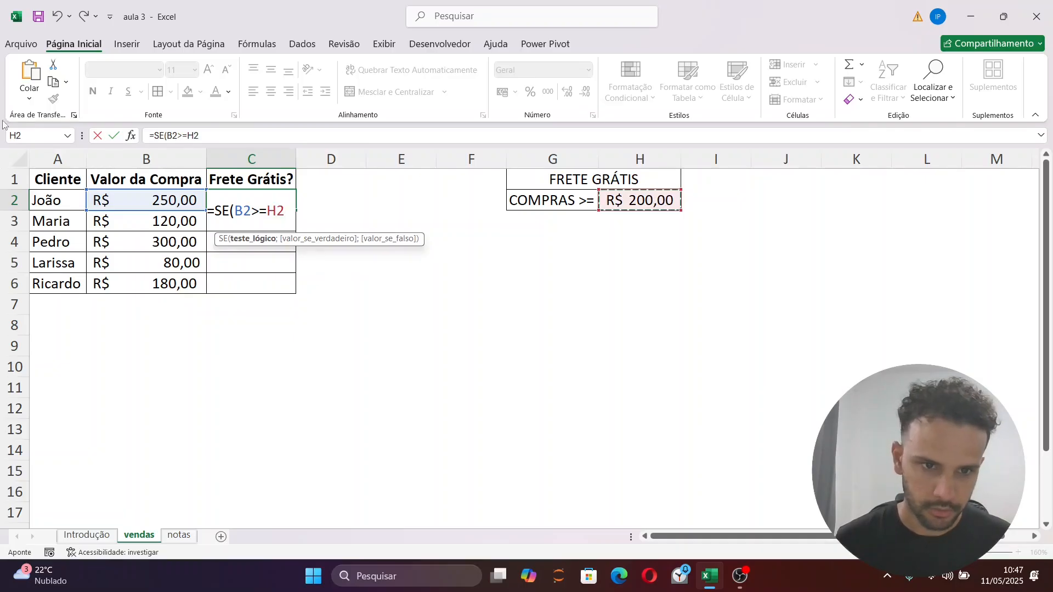
click(279, 211)
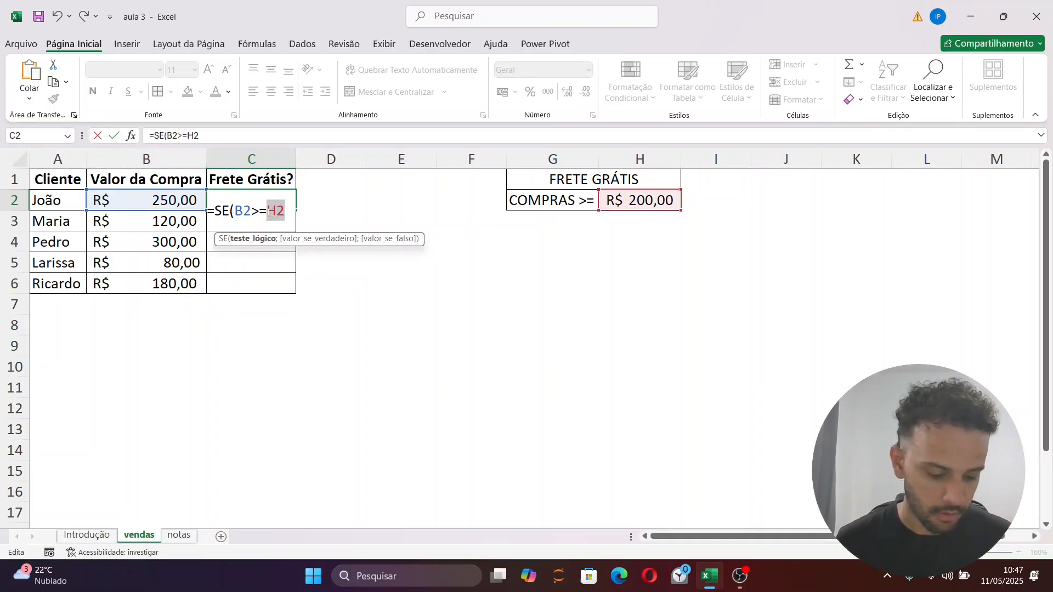
key(F4)
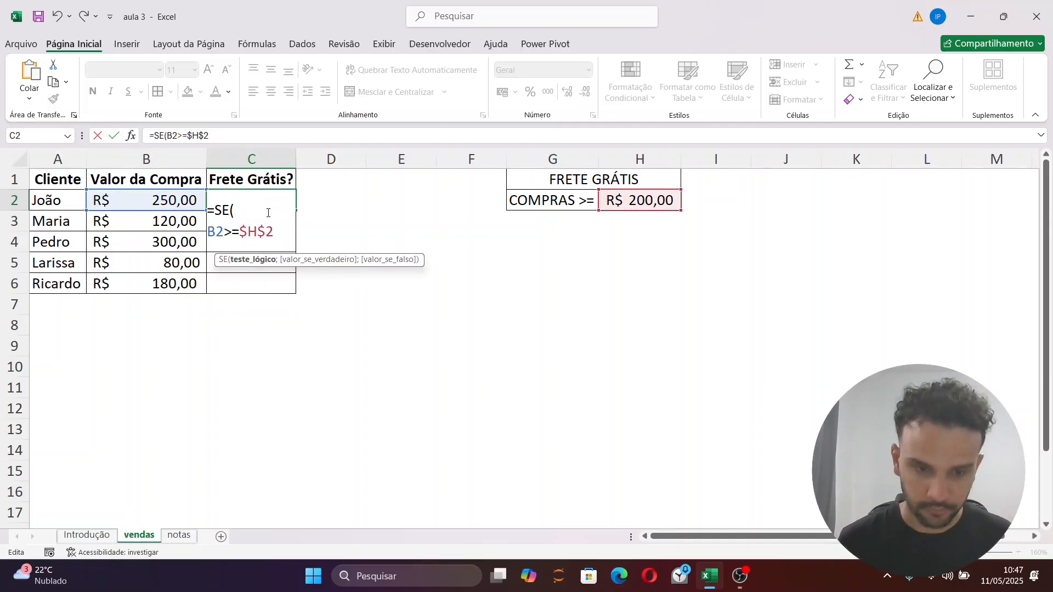
Complete the C2 formula so it returns "SIM" when the test is true and "NÃO" when it is false
text(;)
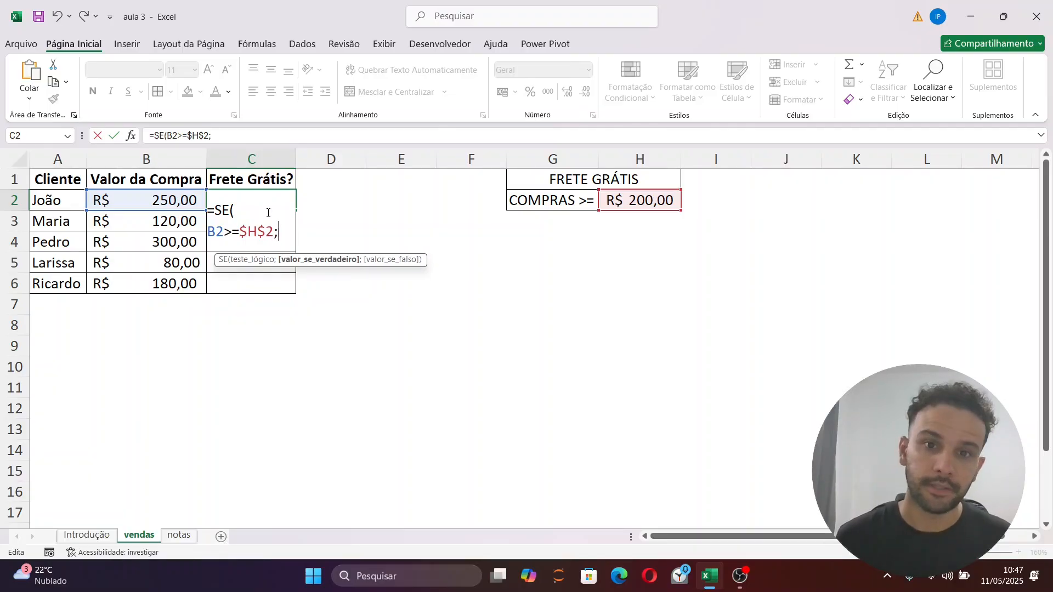
text(")
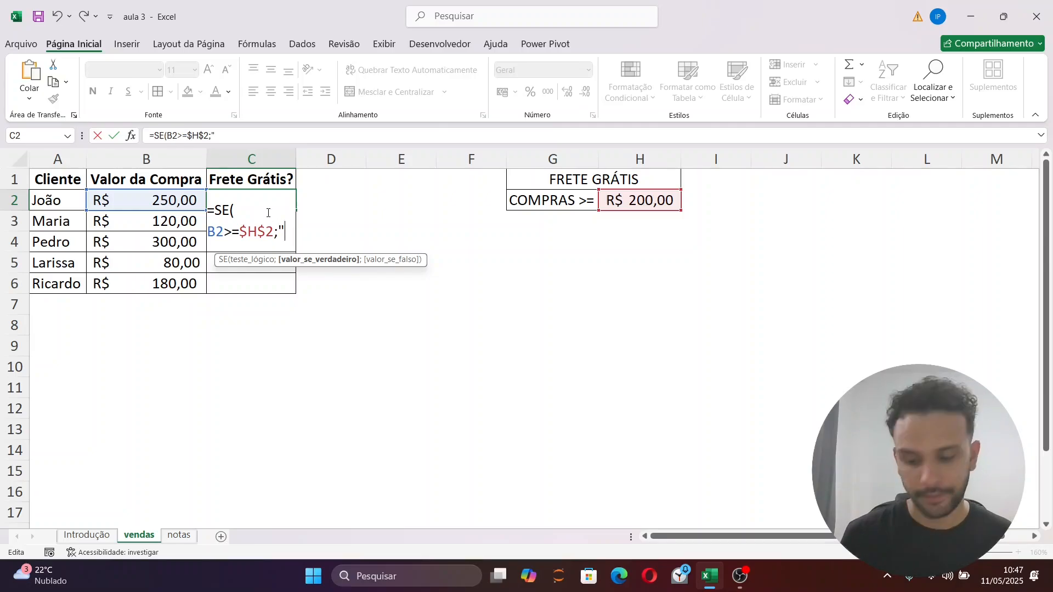
key(Caps_Lock)
text(SIM")
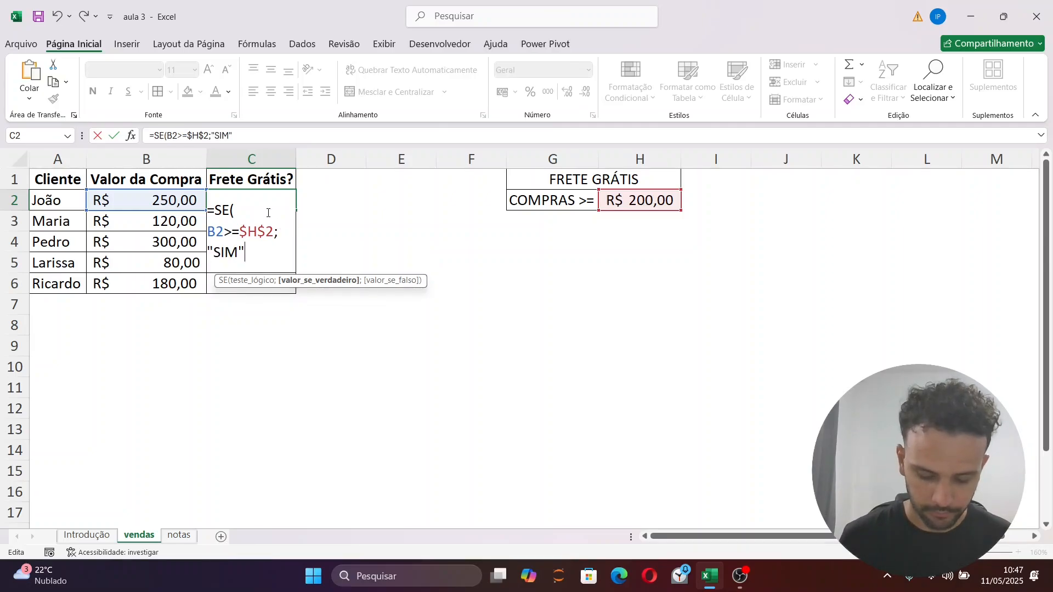
text(;)
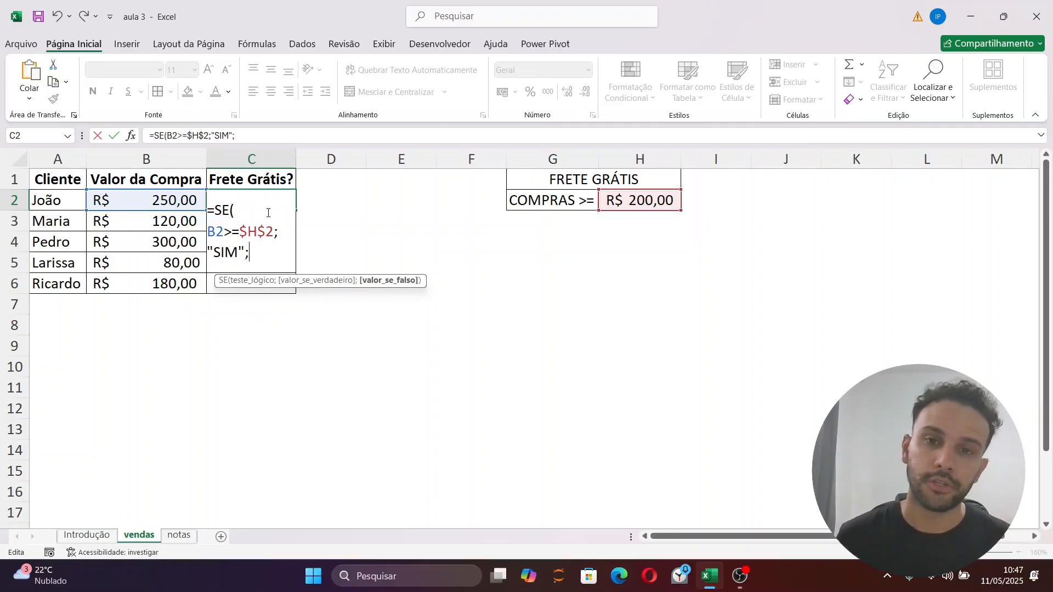
text(")
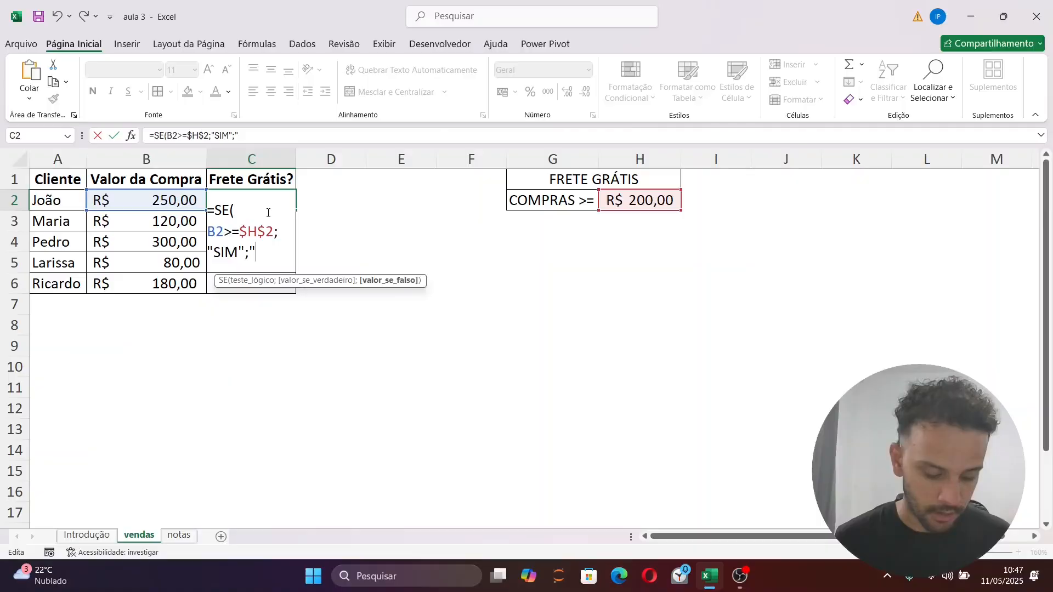
text(NÃO")
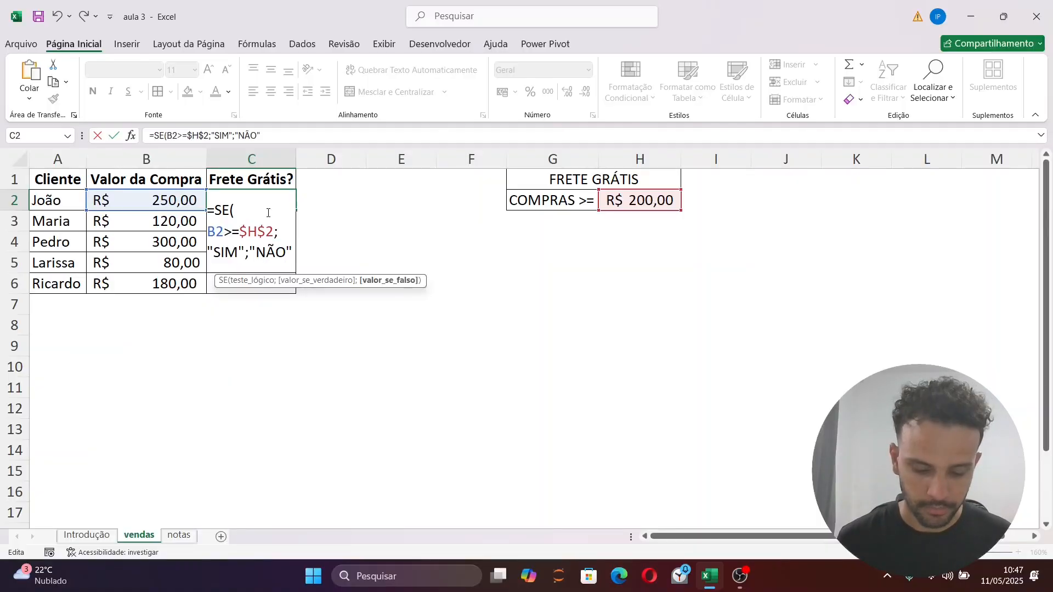
text())
key(Return)
key(Up)
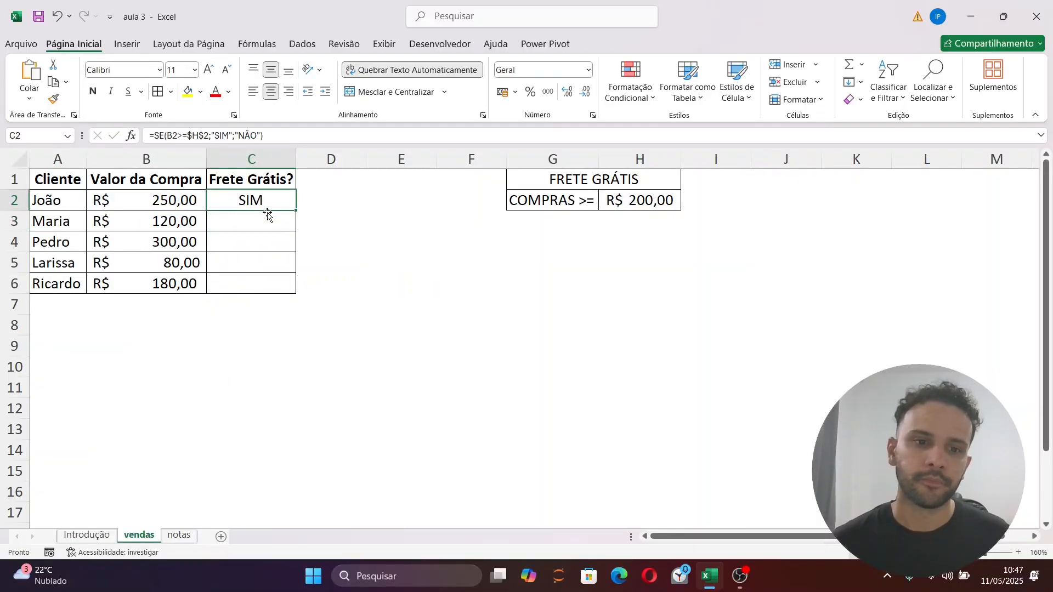
Fill the SE formula from C2 down the Frete Grátis? column to C6
double_click(298, 211)
click(401, 262)
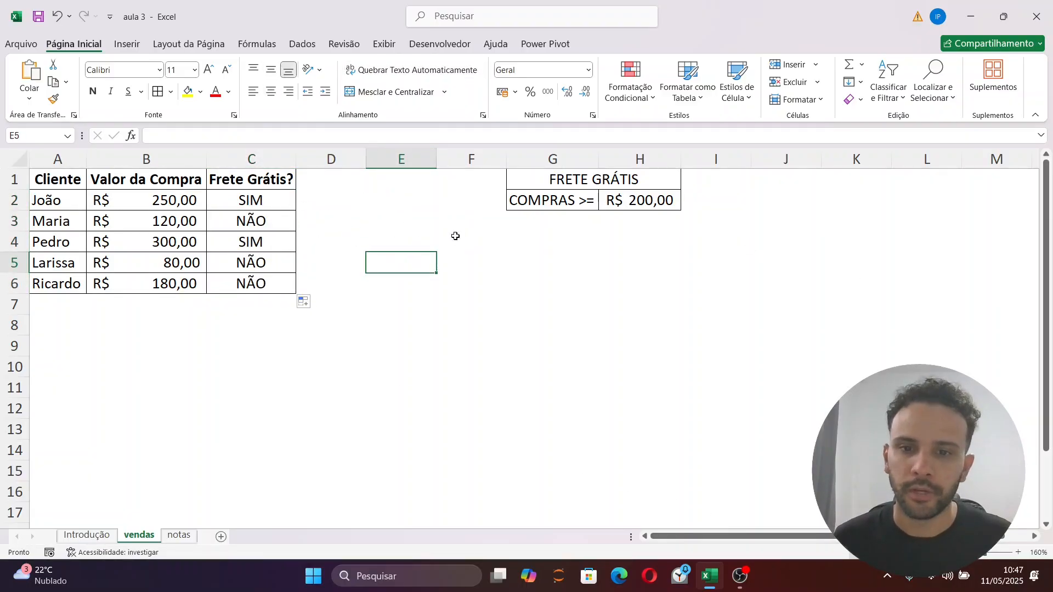
click(271, 206)
click(673, 242)
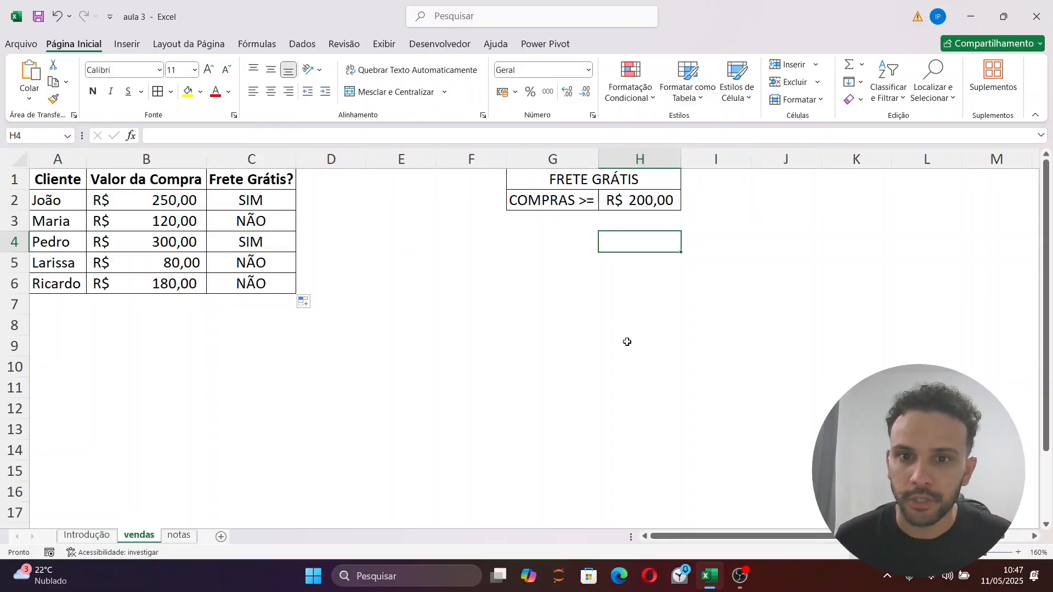
click(627, 280)
Test the free-shipping threshold in H2 with 1520, and replace it with 150
click(643, 204)
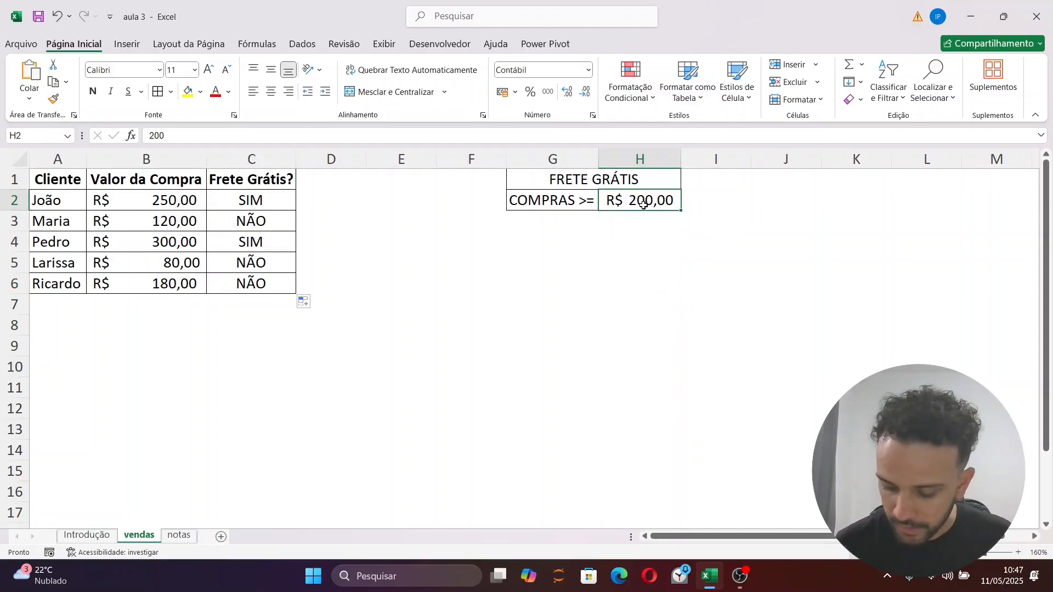
text(1520)
key(ctrl+Return)
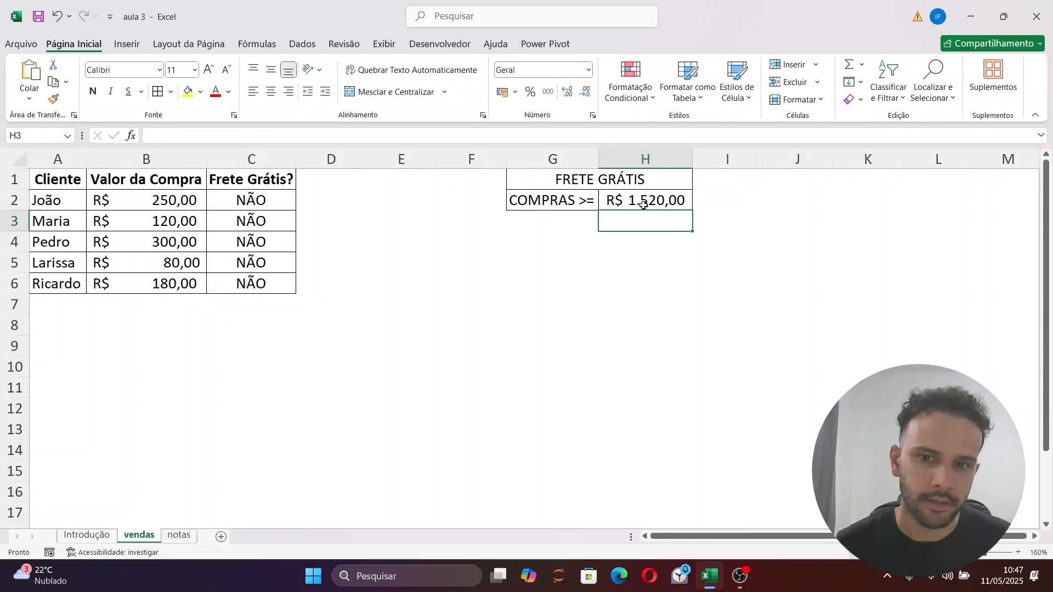
text(1520)
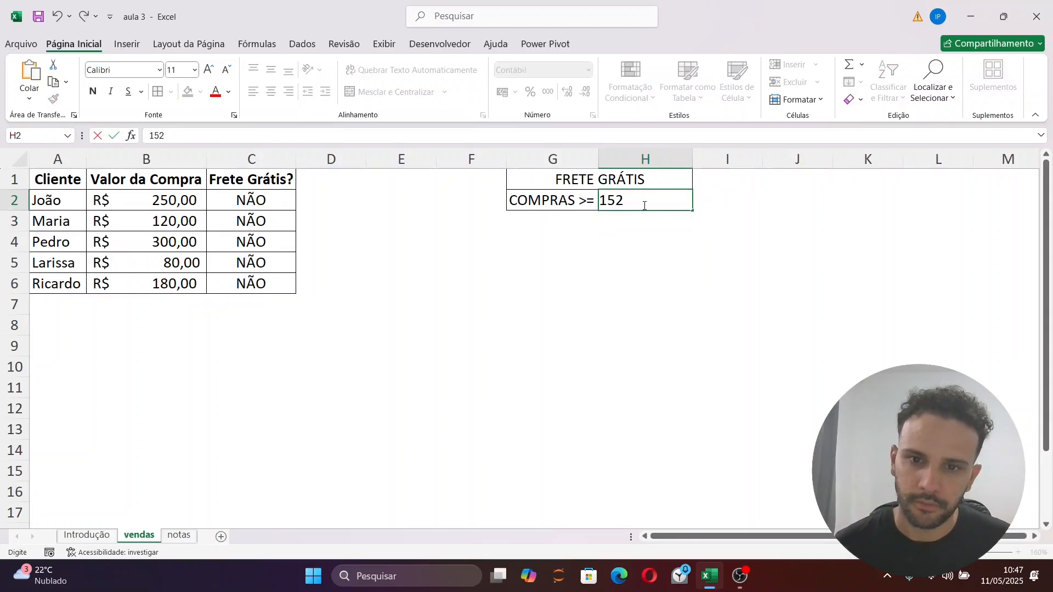
key(BackSpace)
key(BackSpace)
text(0)
key(Return)
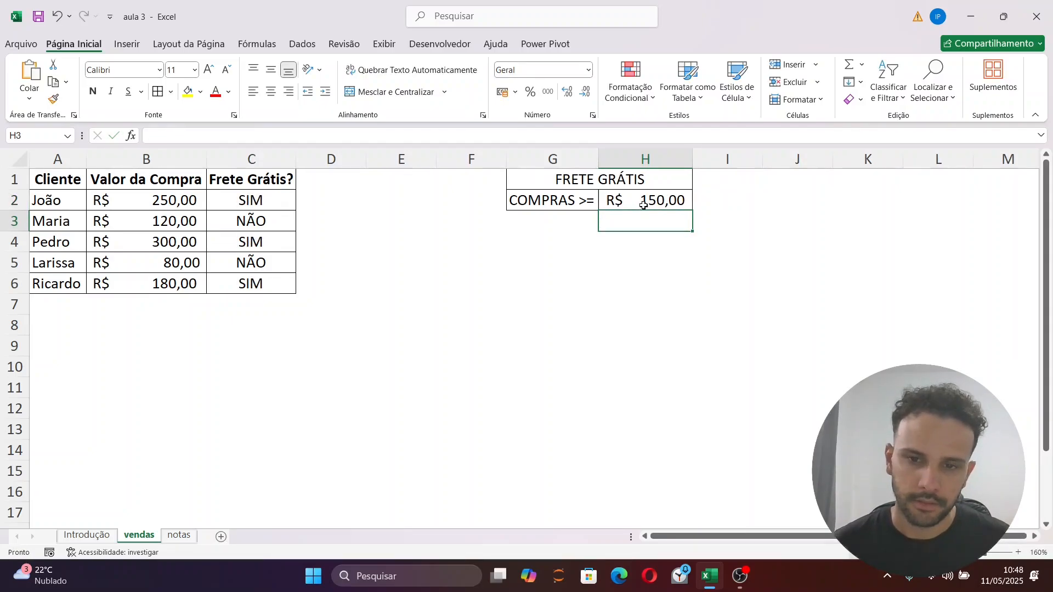
Test the formula with the H2 threshold set to 100 and to 50
click(643, 205)
text(100)
key(Return)
click(643, 204)
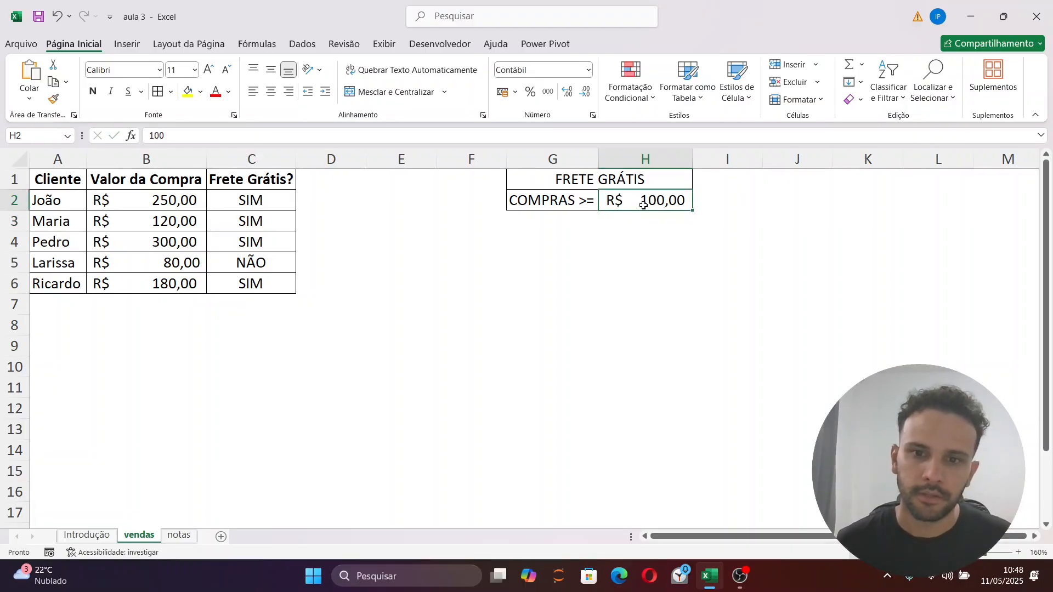
text(50)
key(Return)
Set the free-shipping purchase threshold in H2 to 250
click(643, 205)
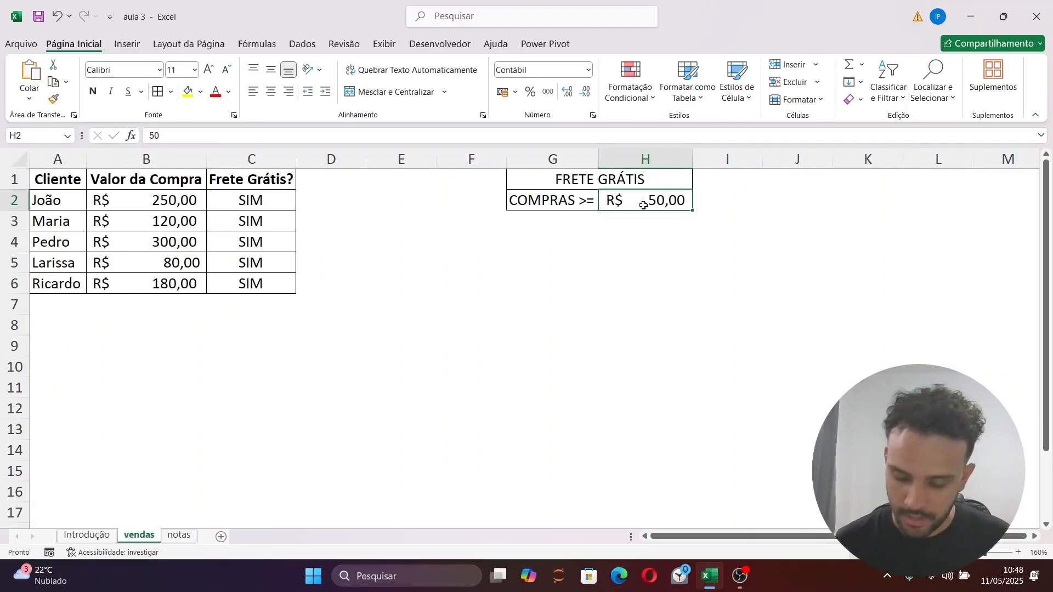
text(250)
key(Return)
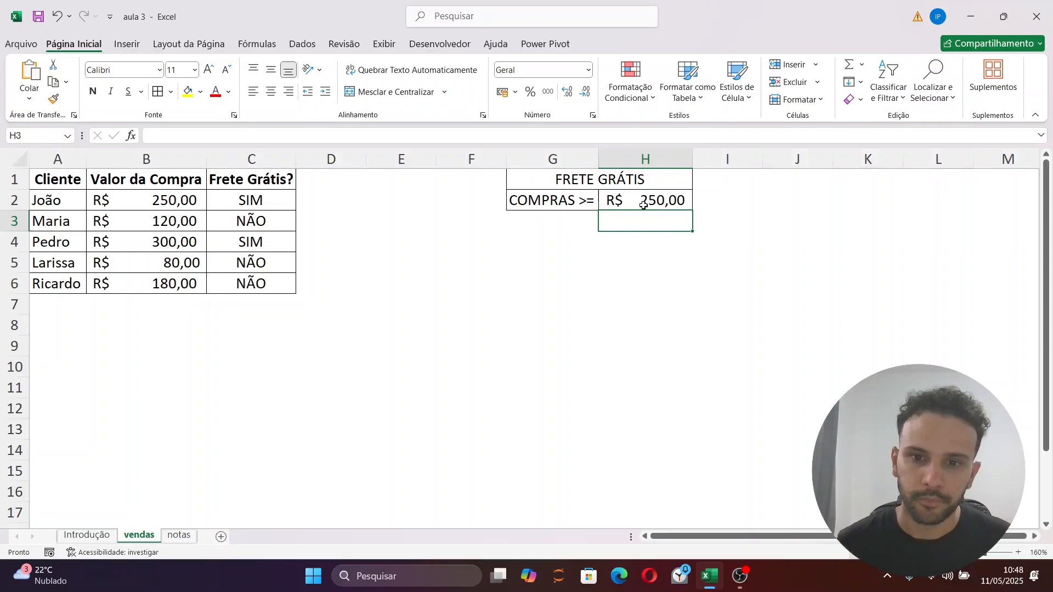
Set the free-shipping purchase threshold in H2 to 200
click(644, 205)
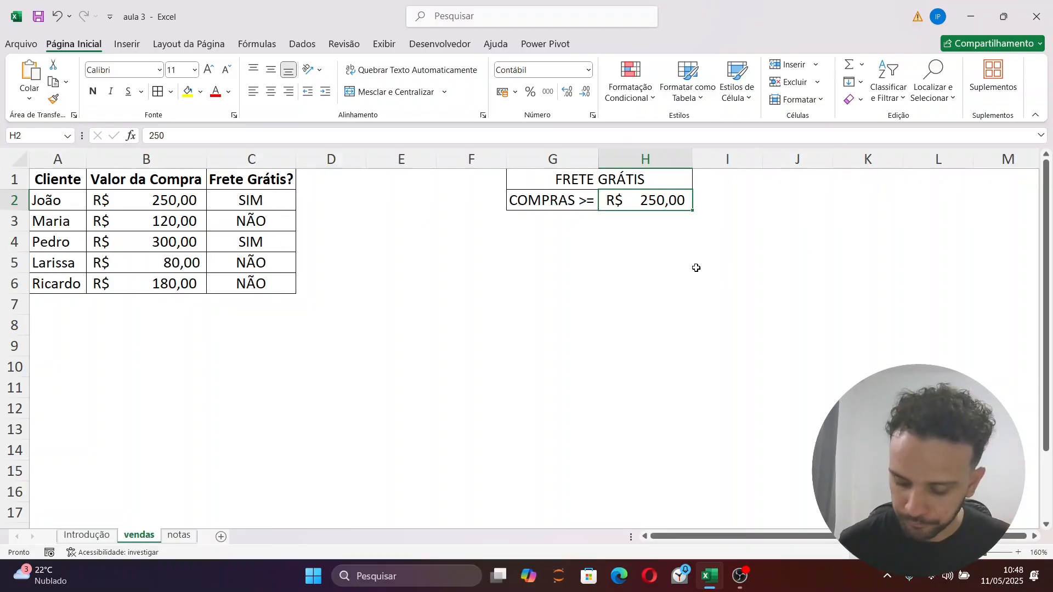
text(200)
key(Return)
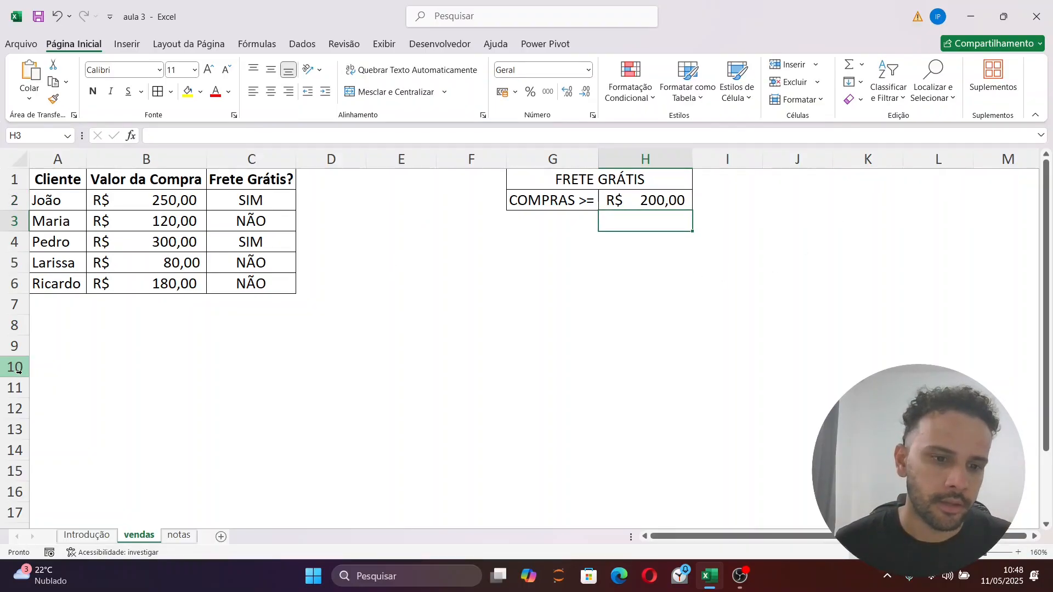
Open the notas sheet and examine the student grades table and its empty Situação column
click(183, 537)
click(389, 201)
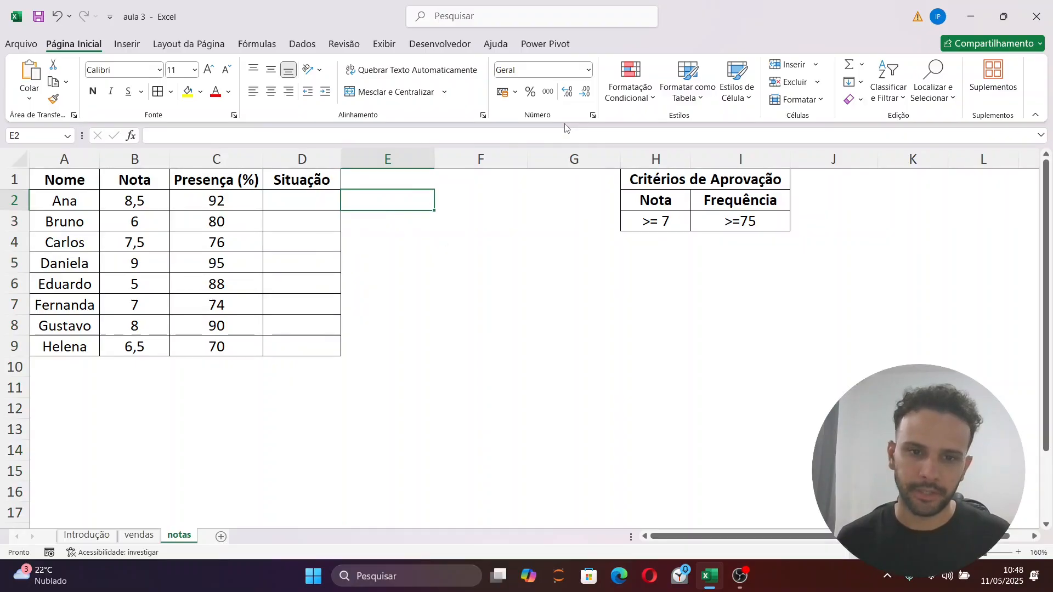
drag(83, 184, 298, 347)
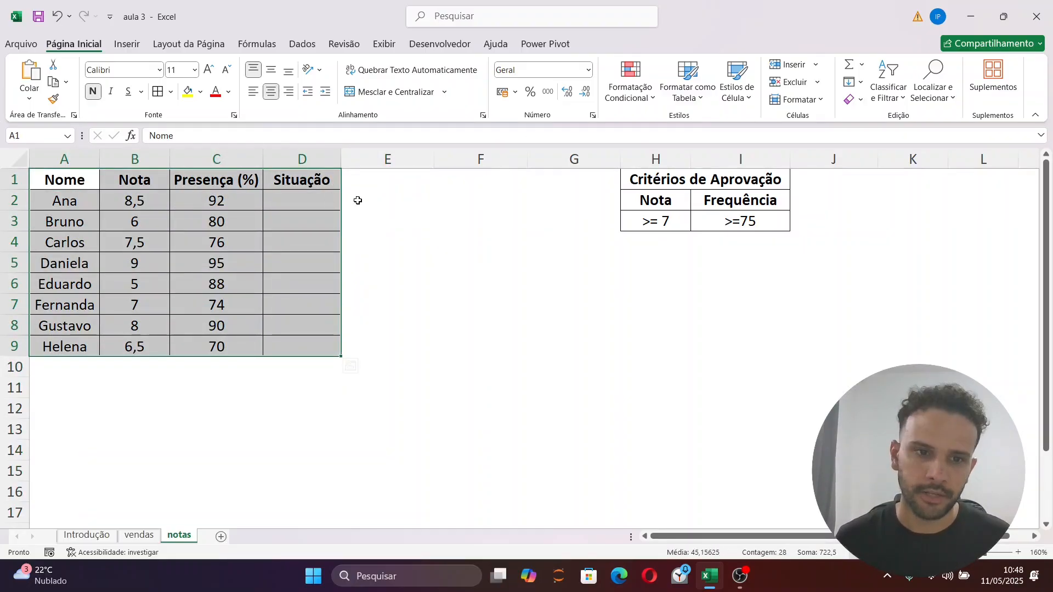
click(360, 217)
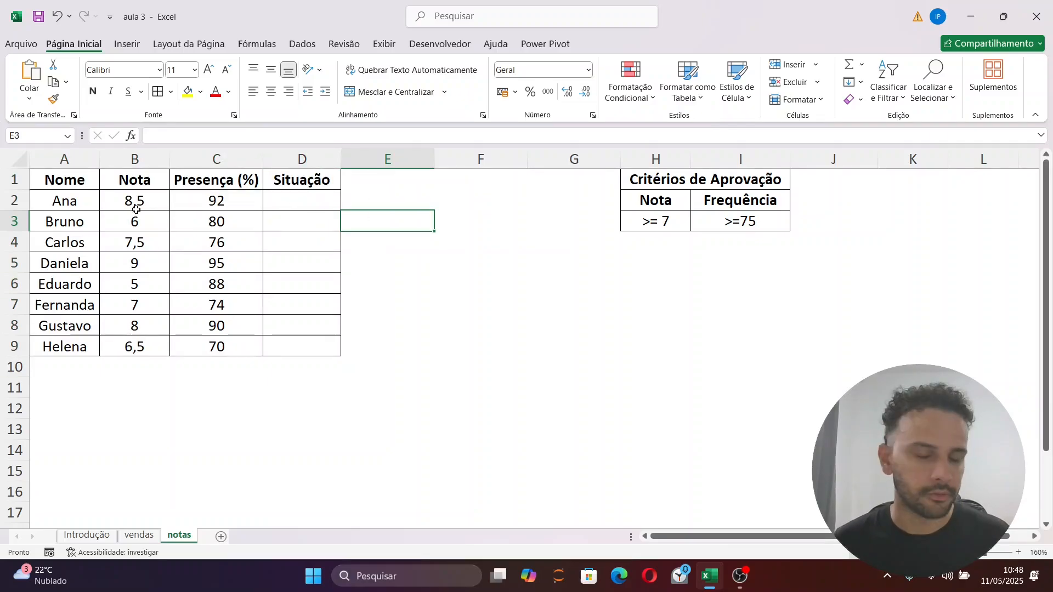
click(425, 203)
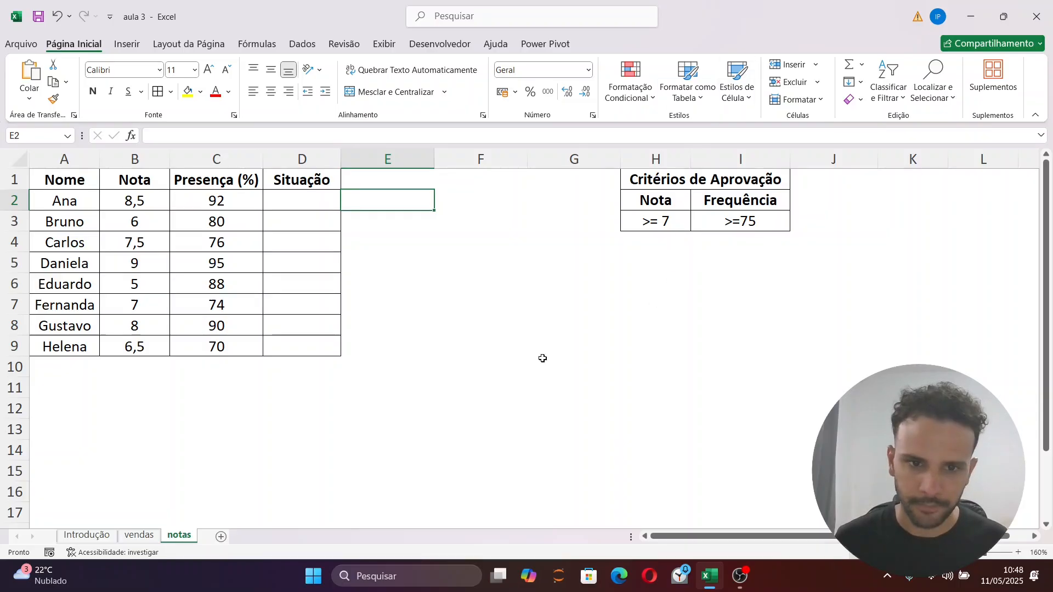
click(383, 387)
click(373, 204)
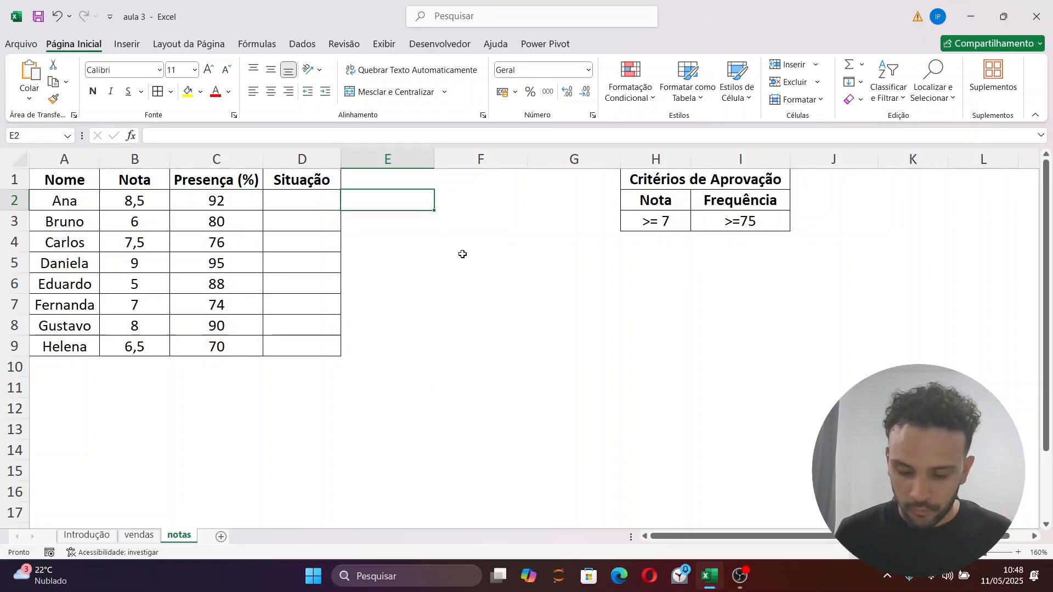
Insert a blank column at column F, between the grades table and the approval criteria
key(Up)
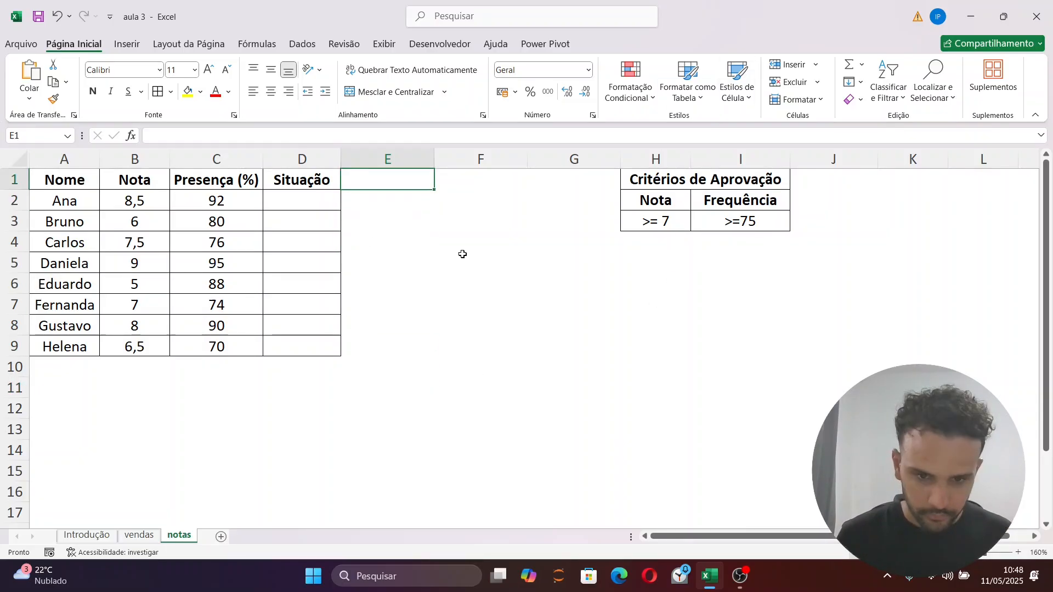
right_click(482, 158)
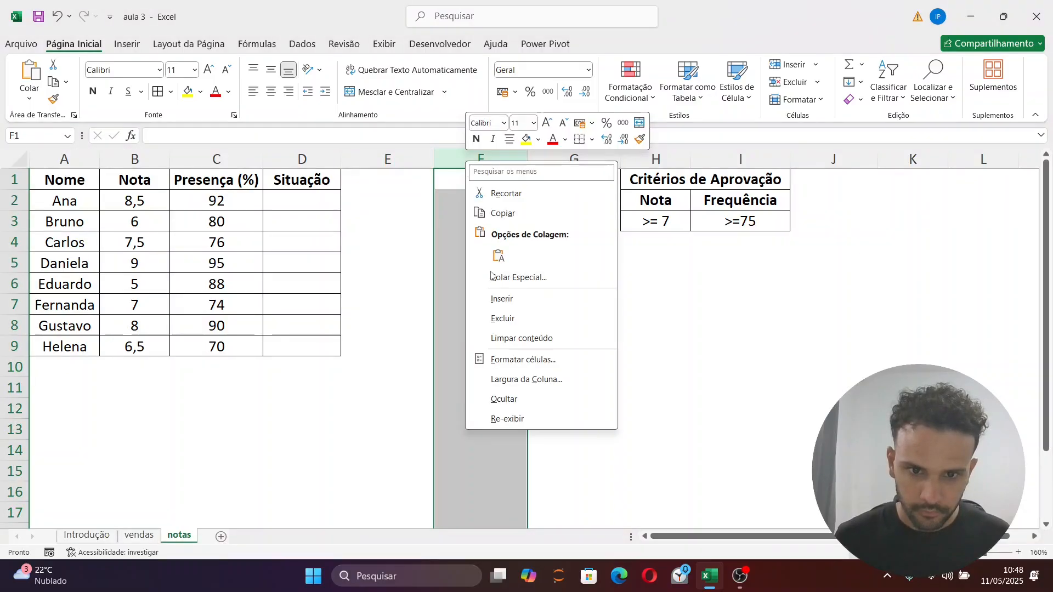
click(493, 301)
Enter the heading FUNÇÃO E in cell F1
click(484, 184)
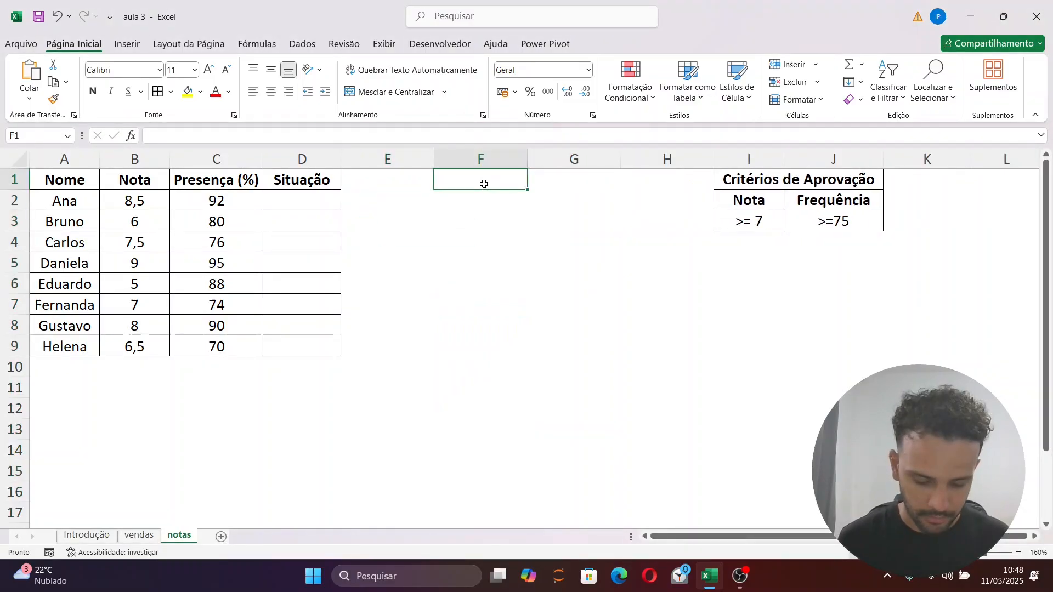
text(FUN)
text(ÇAO E)
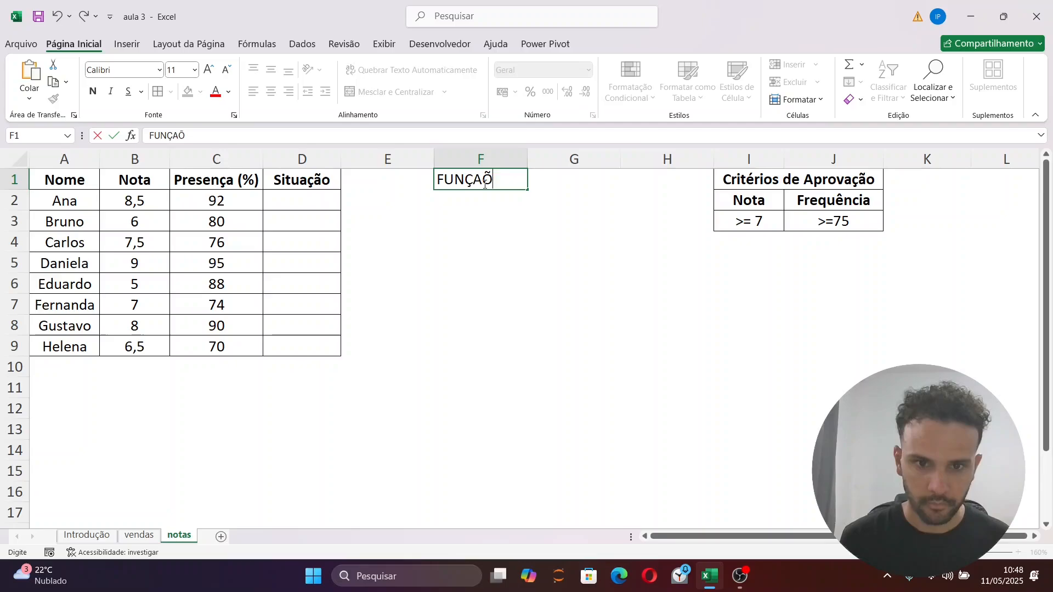
key(BackSpace)
key(BackSpace)
key(BackSpace)
key(BackSpace)
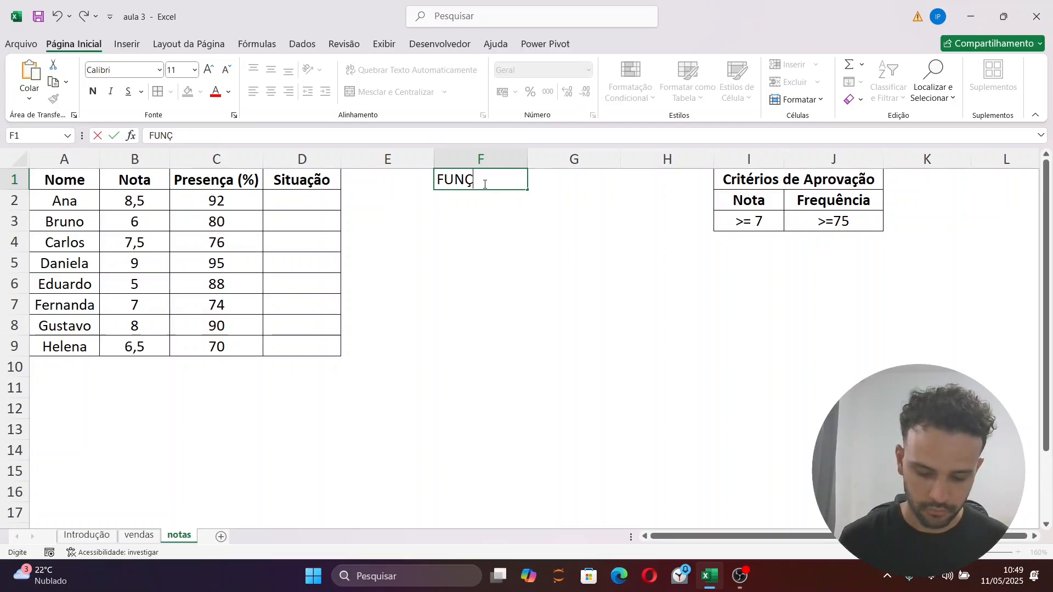
text(ÃO E)
key(Return)
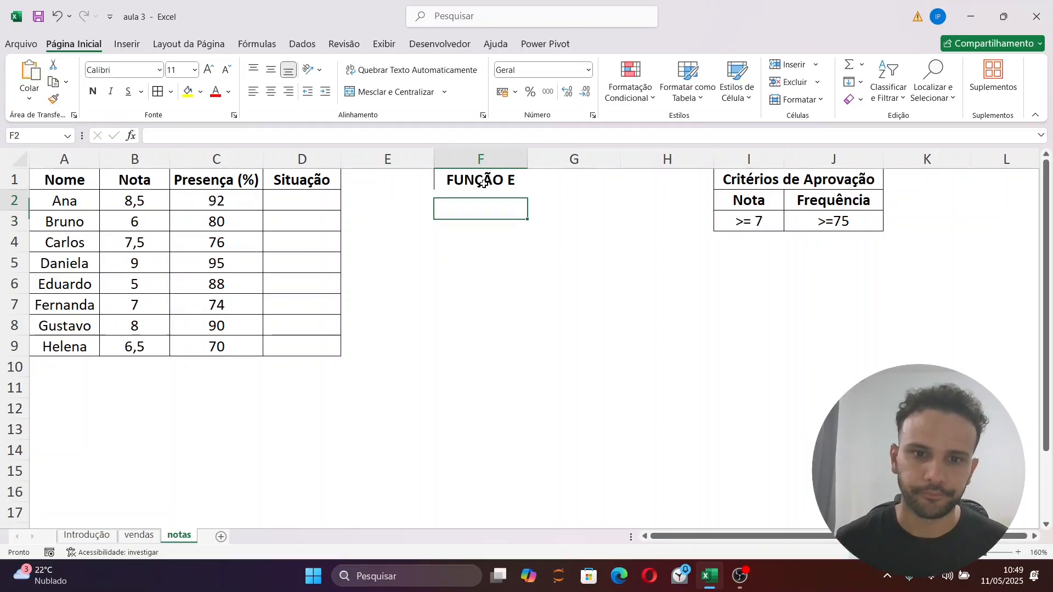
Start an E function formula in F2, below the FUNÇÃO E heading
text(=SE)
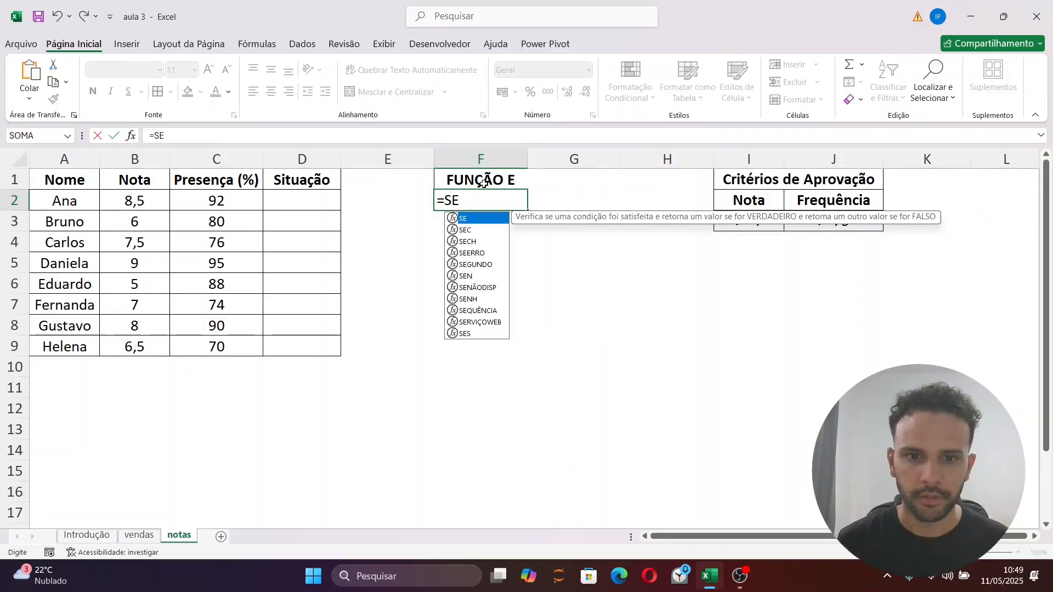
key(BackSpace)
key(BackSpace)
text(E()
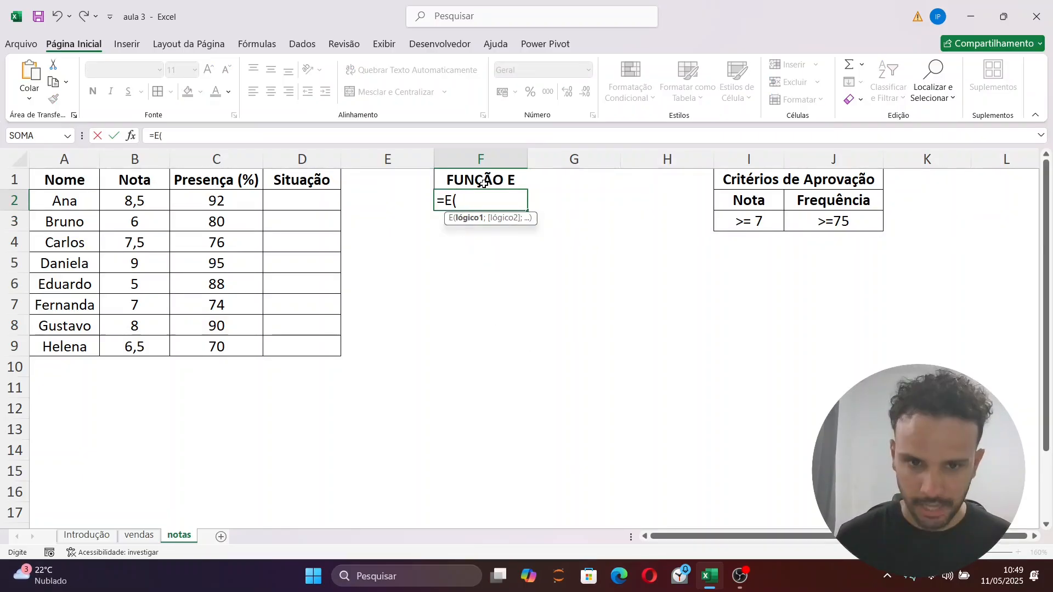
text(;;;;;;;;;;)
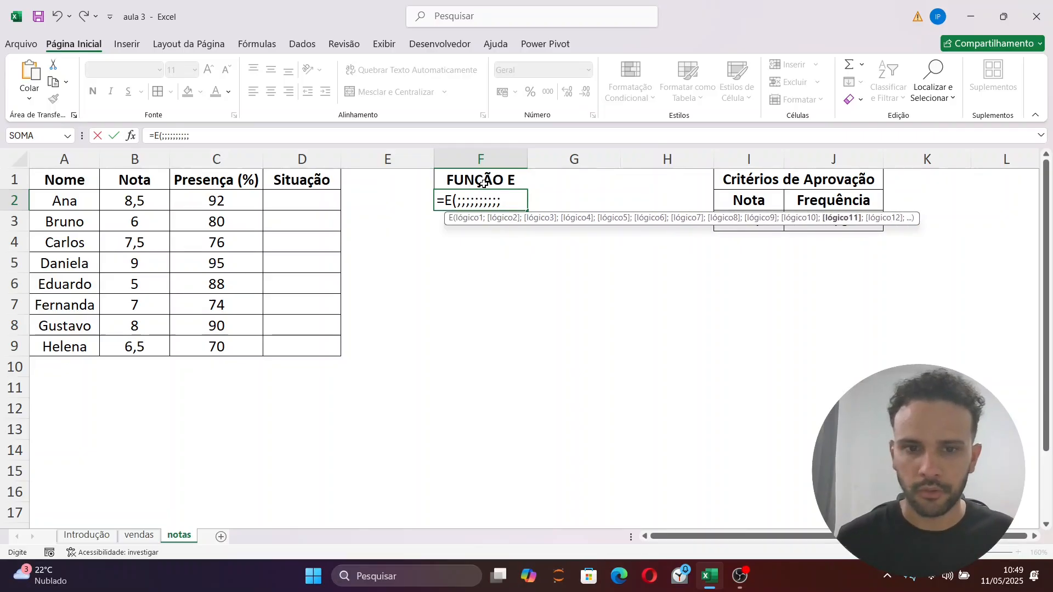
text(;;;)
Try adding a series of empty arguments to the E function in F2 to view its optional conditions, and remove them
key(BackSpace)
key(BackSpace)
key(BackSpace)
key(BackSpace)
key(BackSpace)
key(BackSpace)
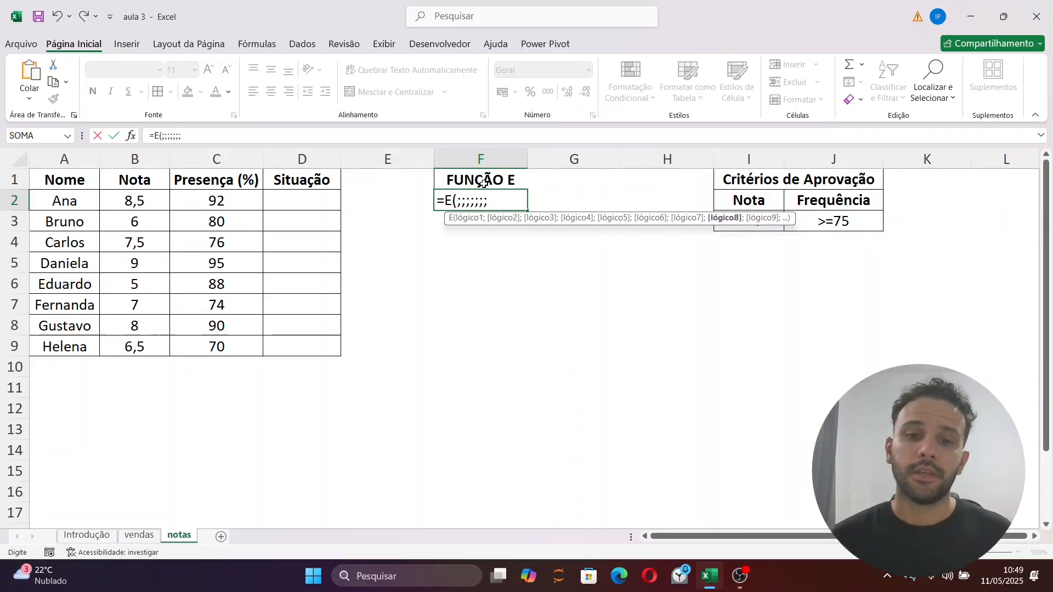
key(BackSpace)
key(BackSpace)
key(BackSpace)
key(BackSpace)
key(BackSpace)
key(BackSpace)
key(BackSpace)
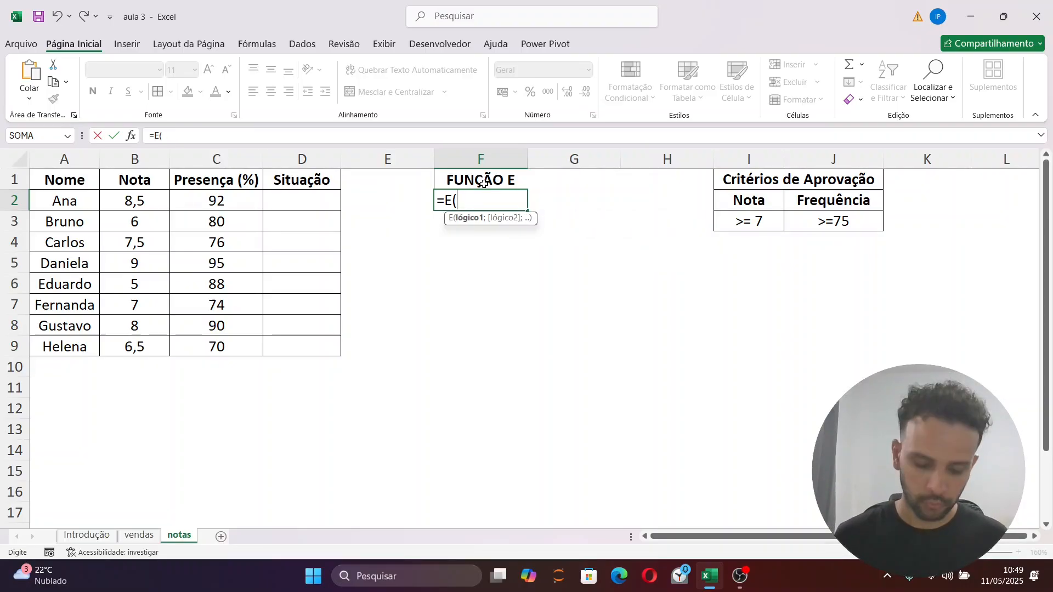
text(;;;;;;;;;)
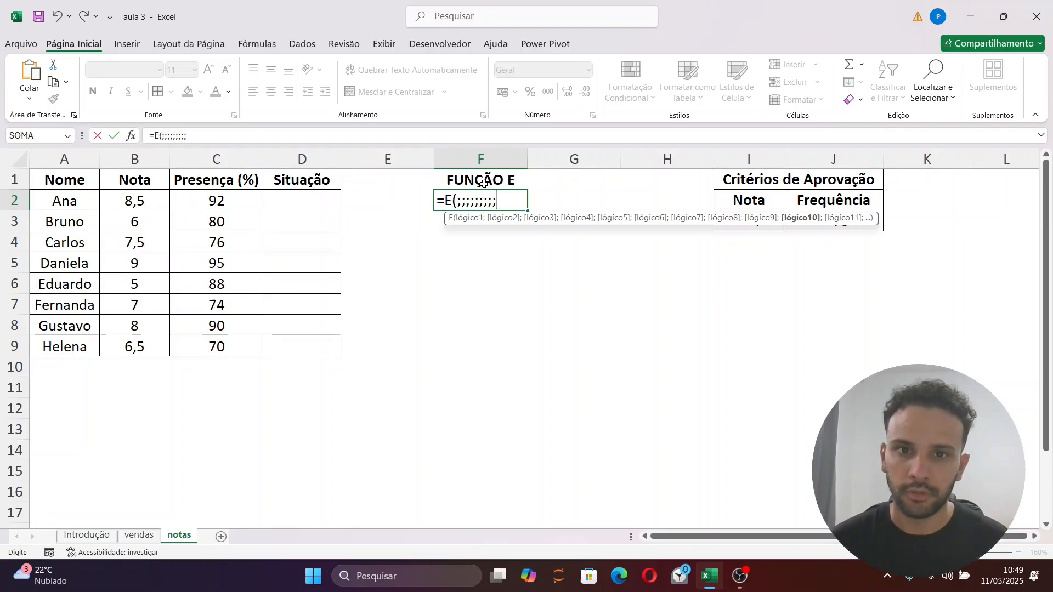
key(BackSpace)
key(BackSpace)
key(BackSpace)
key(BackSpace)
key(BackSpace)
key(BackSpace)
key(BackSpace)
key(BackSpace)
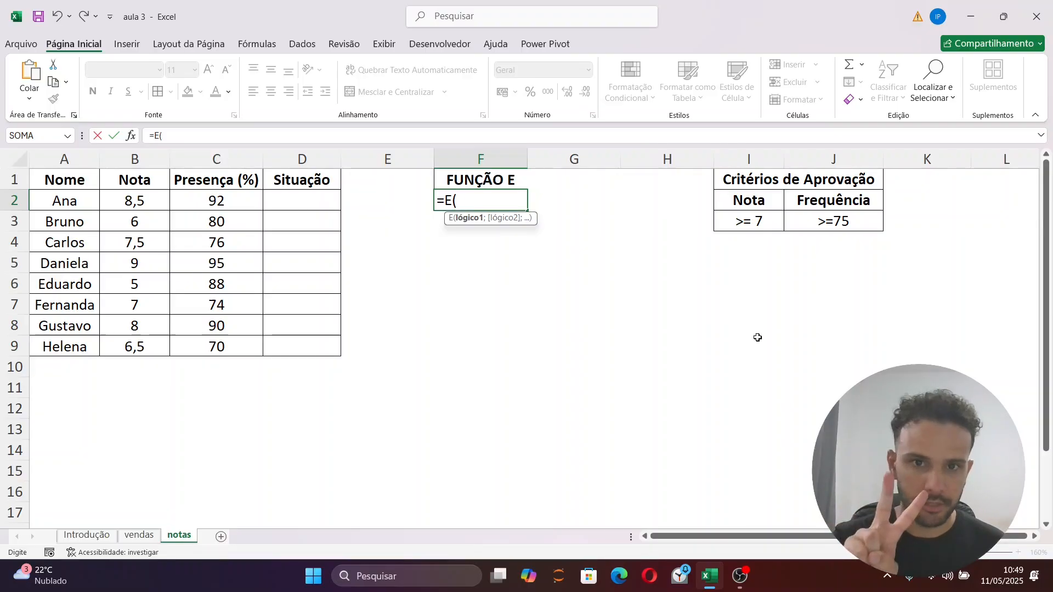
Complete the F2 formula as =E(B2>=7;C2>=75) to test the grade and attendance criteria together
click(134, 201)
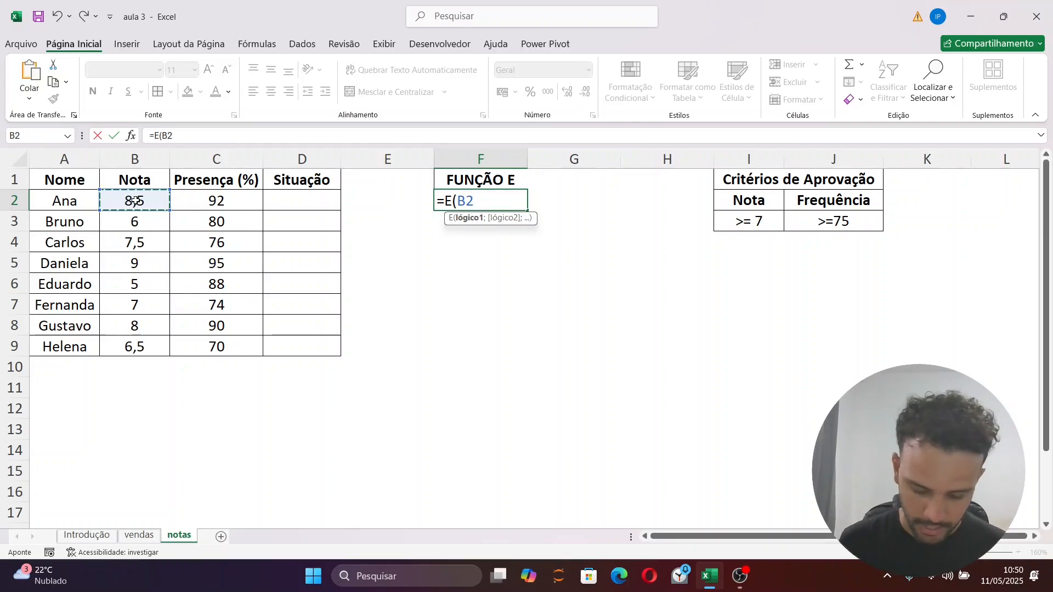
text(>=7)
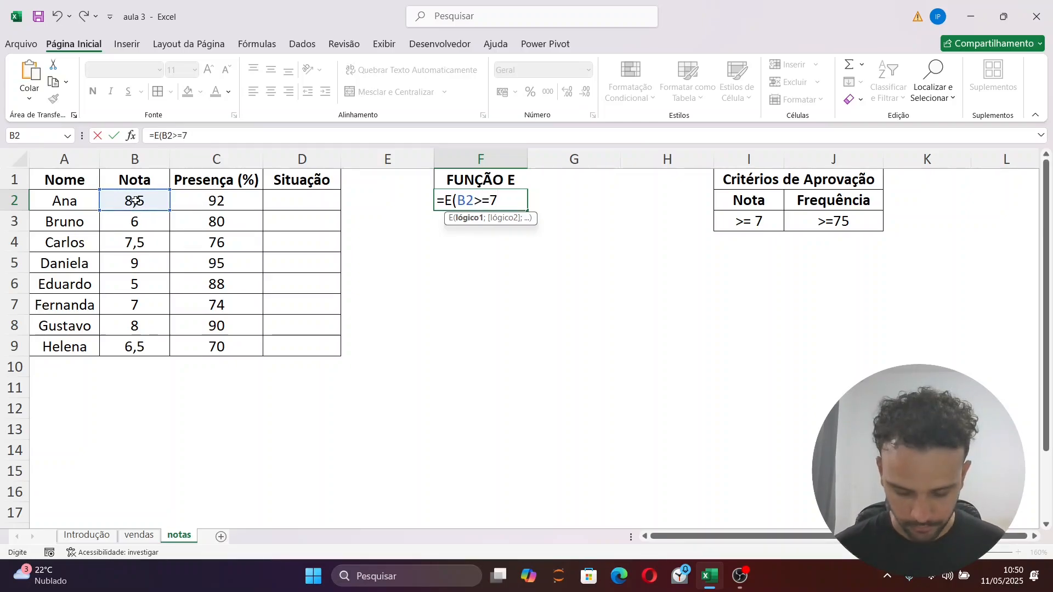
text(;)
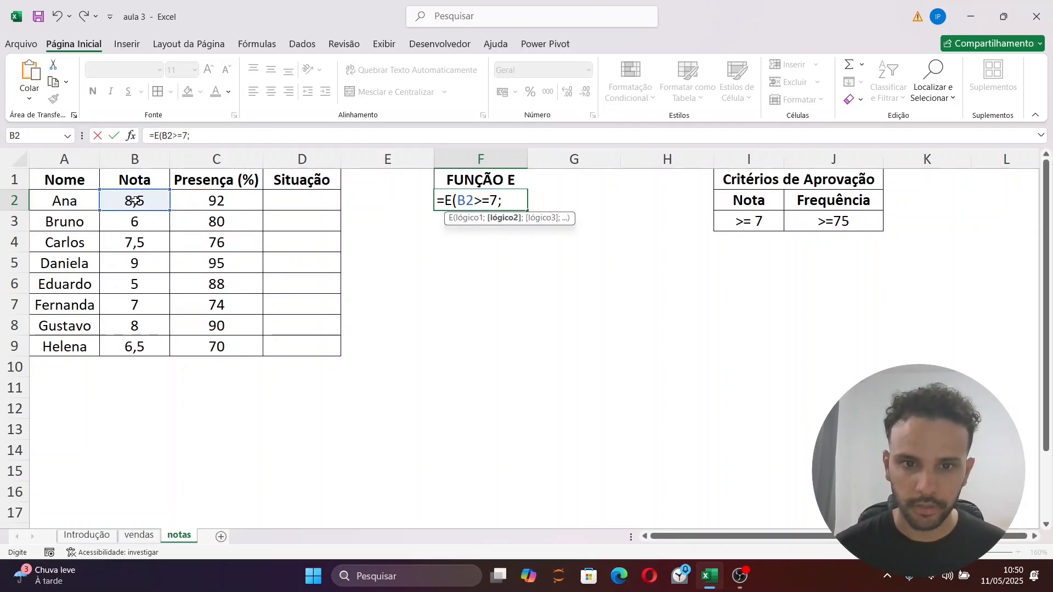
click(203, 200)
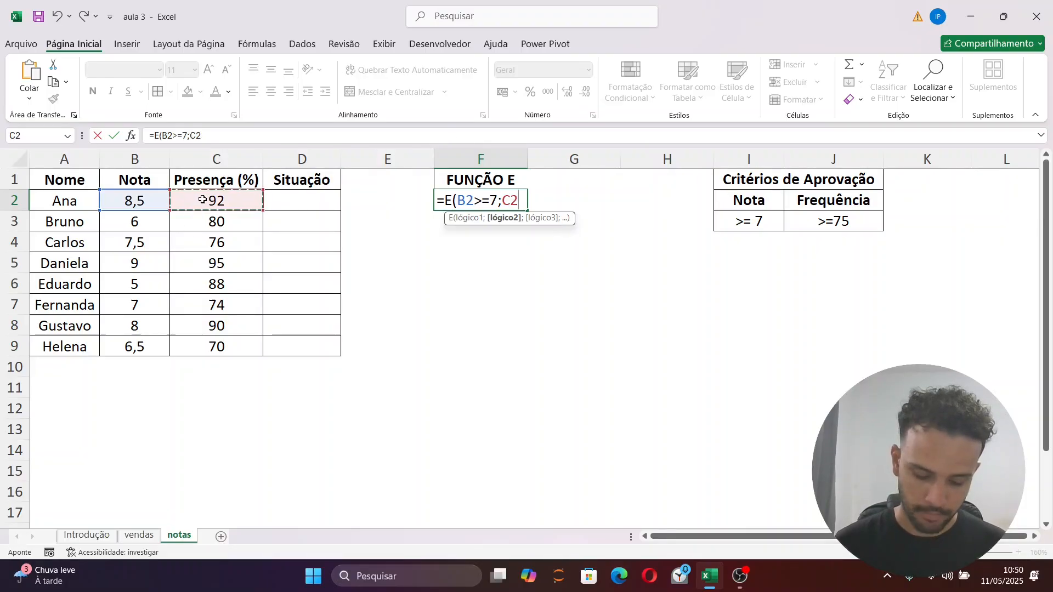
text(>=75)
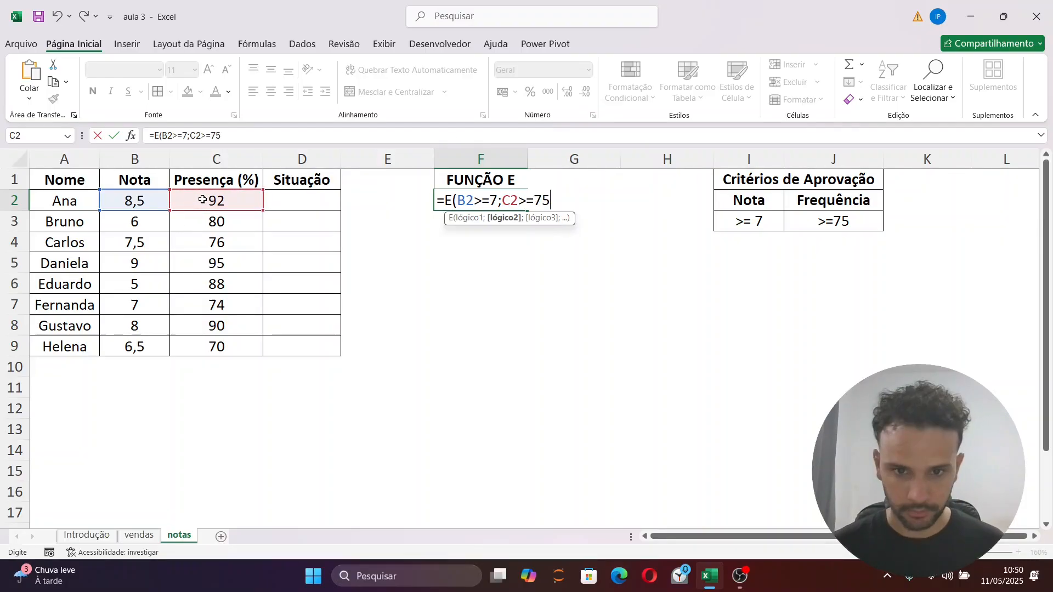
text())
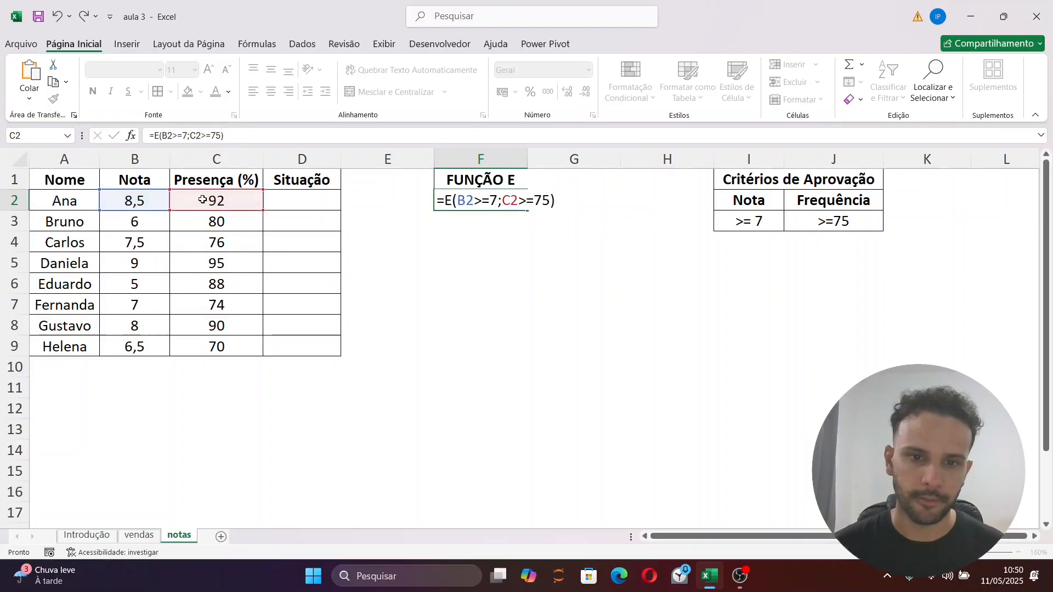
key(Return)
Fill the E formula from F2 down the FUNÇÃO E column to F9
click(505, 199)
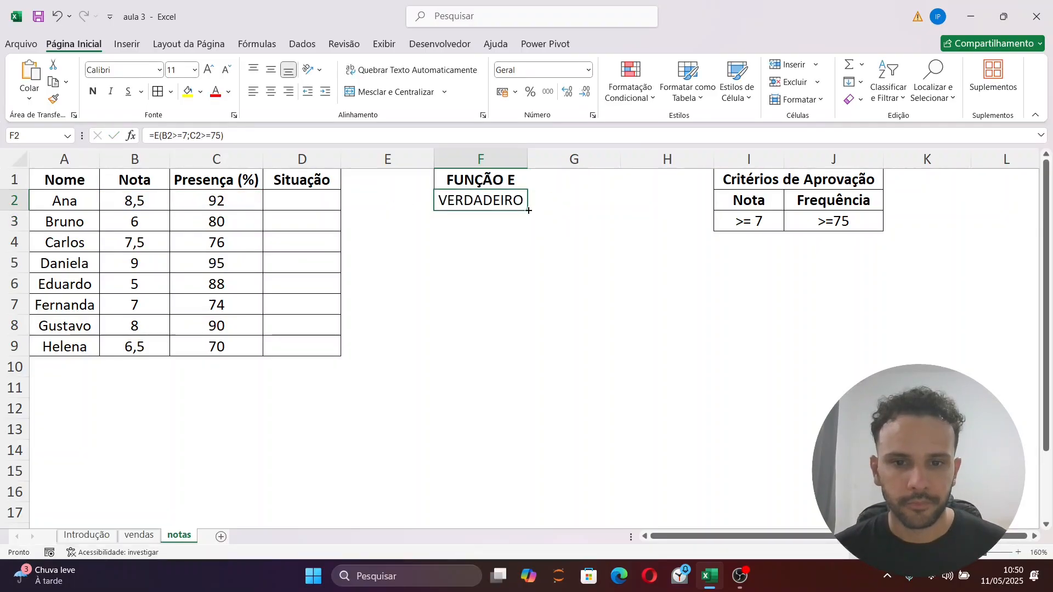
drag(527, 210, 508, 354)
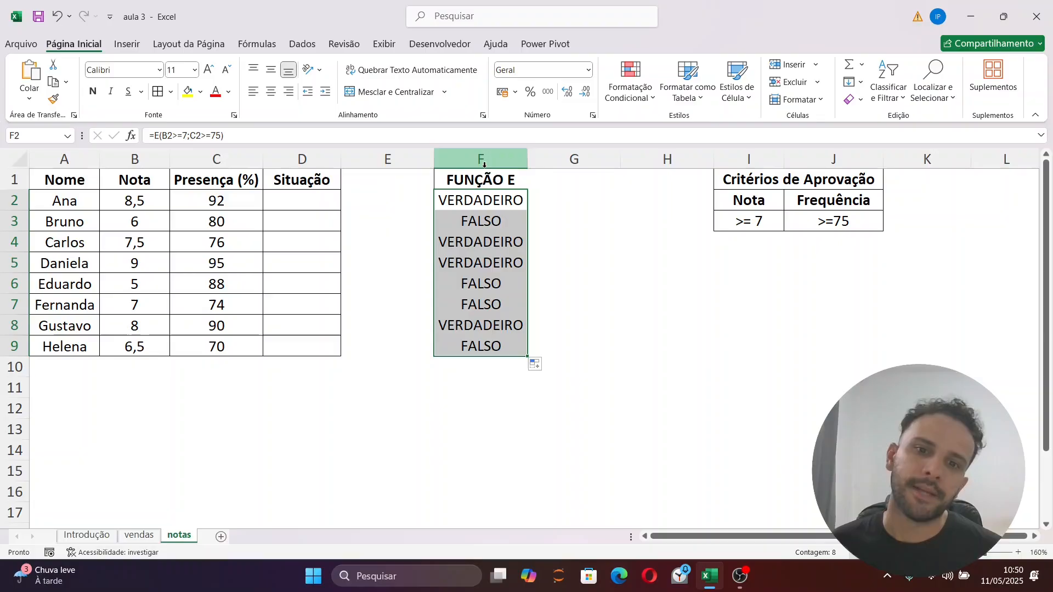
click(567, 217)
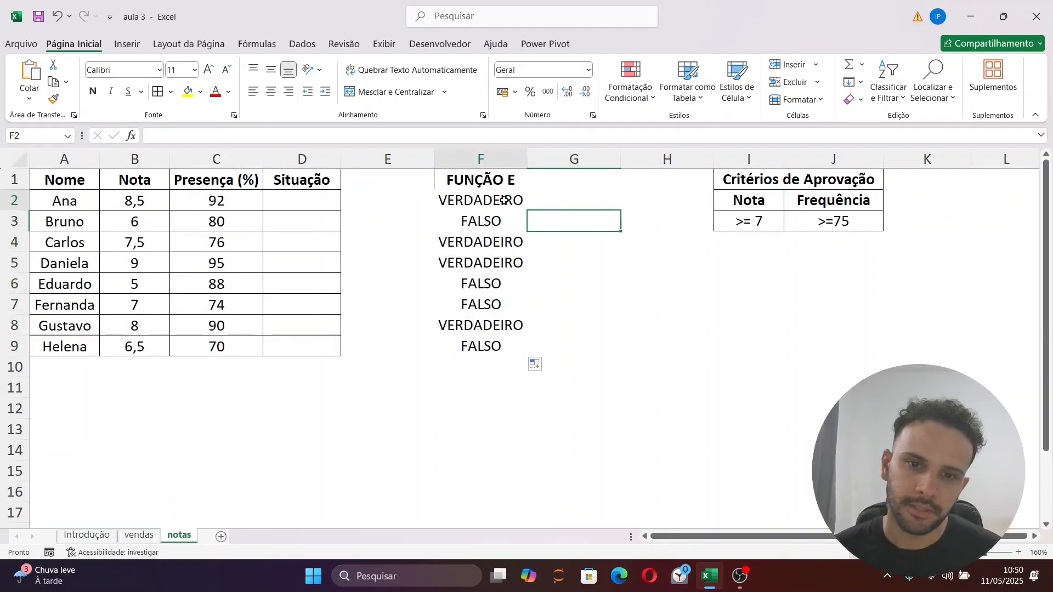
Copy the expression E(B2>=7;C2>=75) from the formula in F2, leaving the cell unchanged
key(Up)
key(Left)
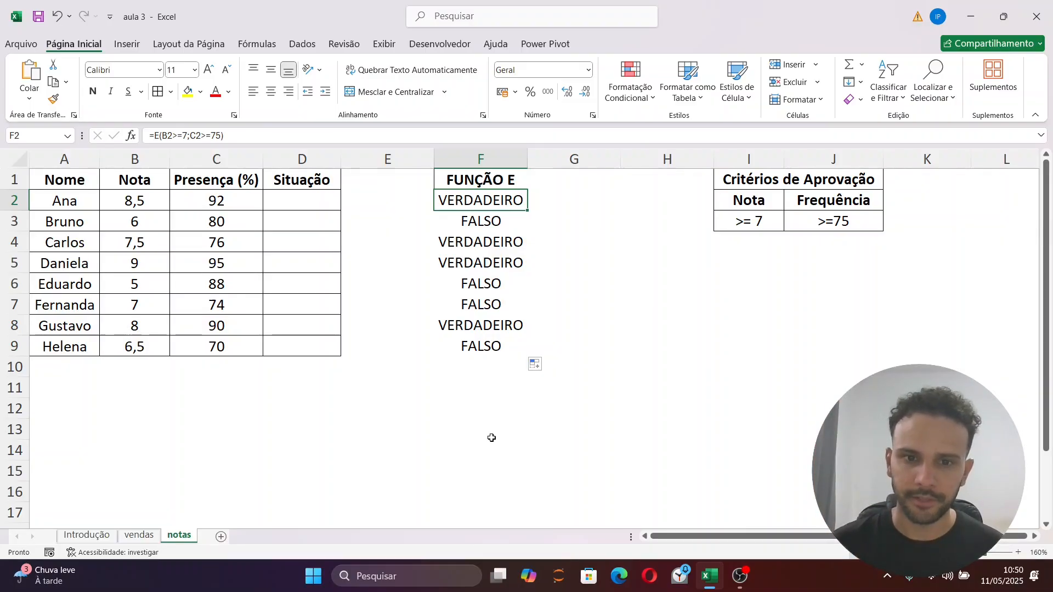
drag(254, 135, 146, 135)
key(ctrl+c)
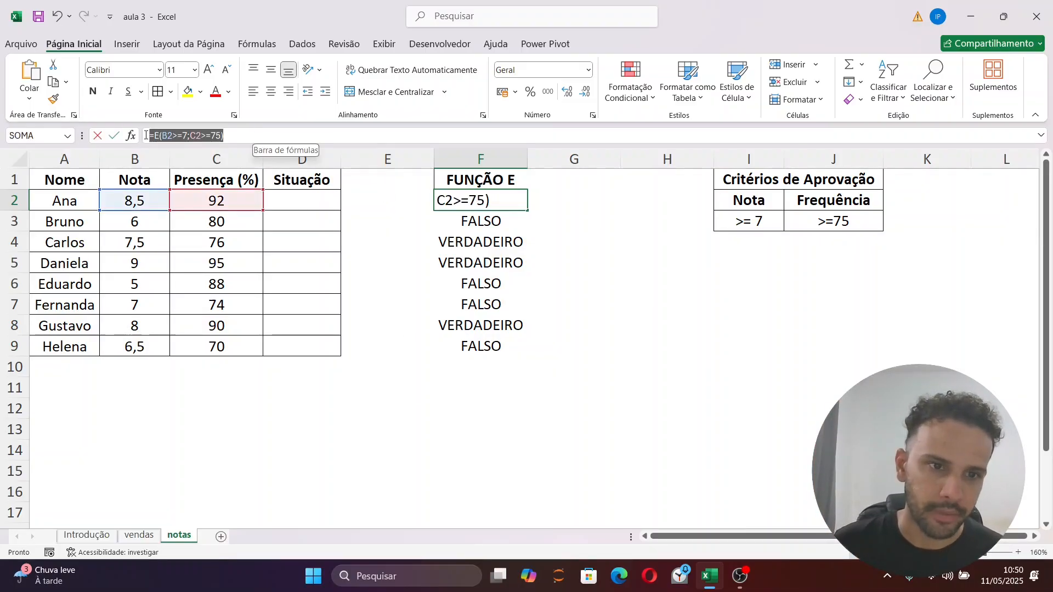
key(Escape)
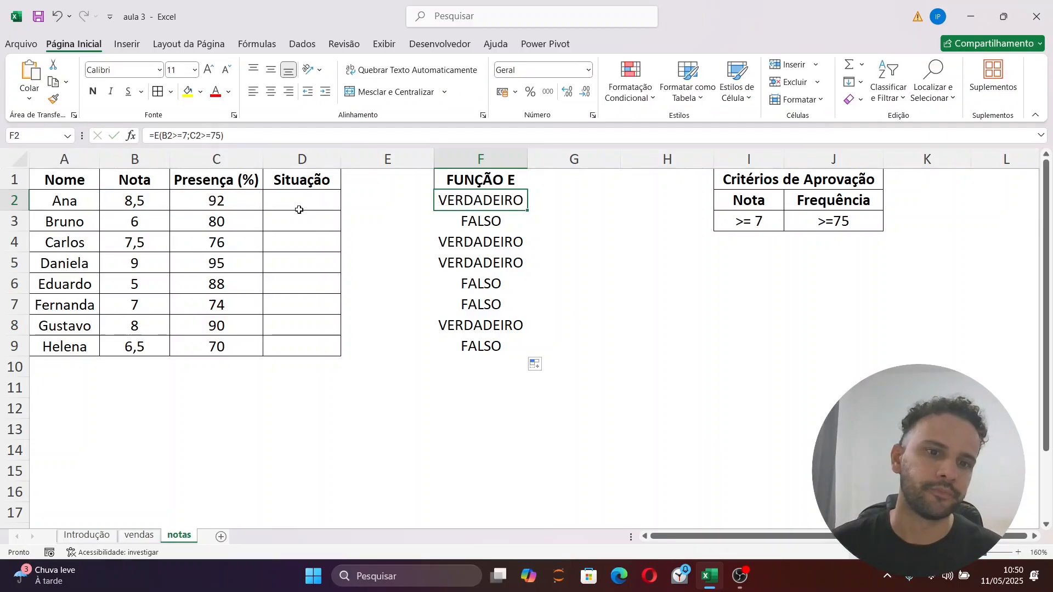
Start an SE formula in D2 with the copied test E(B2>=7;C2>=75) and "Aprovado" as the true result
click(299, 210)
key(F2)
text(=SE()
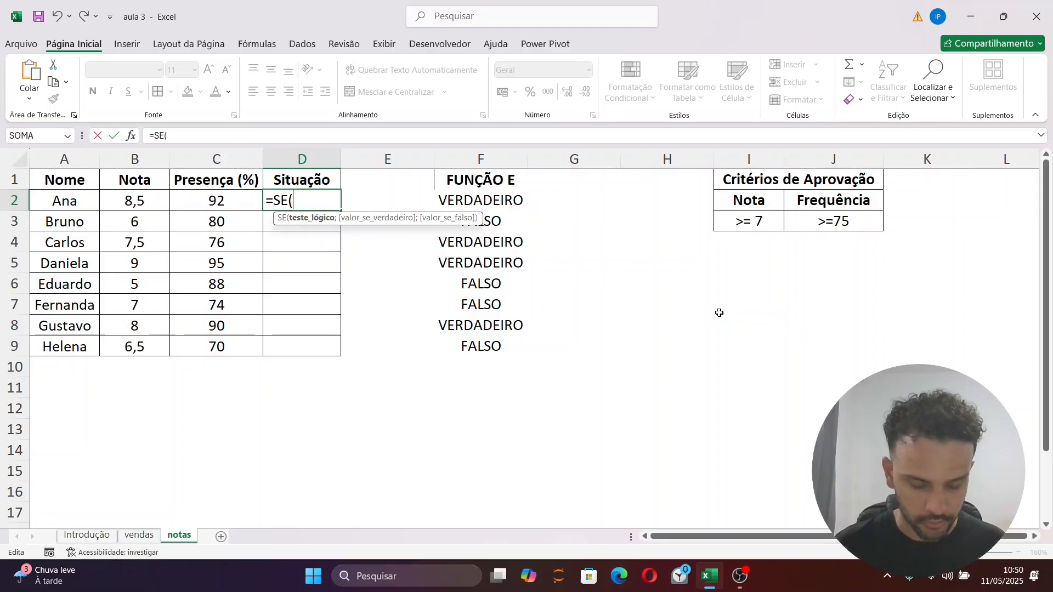
key(ctrl+v)
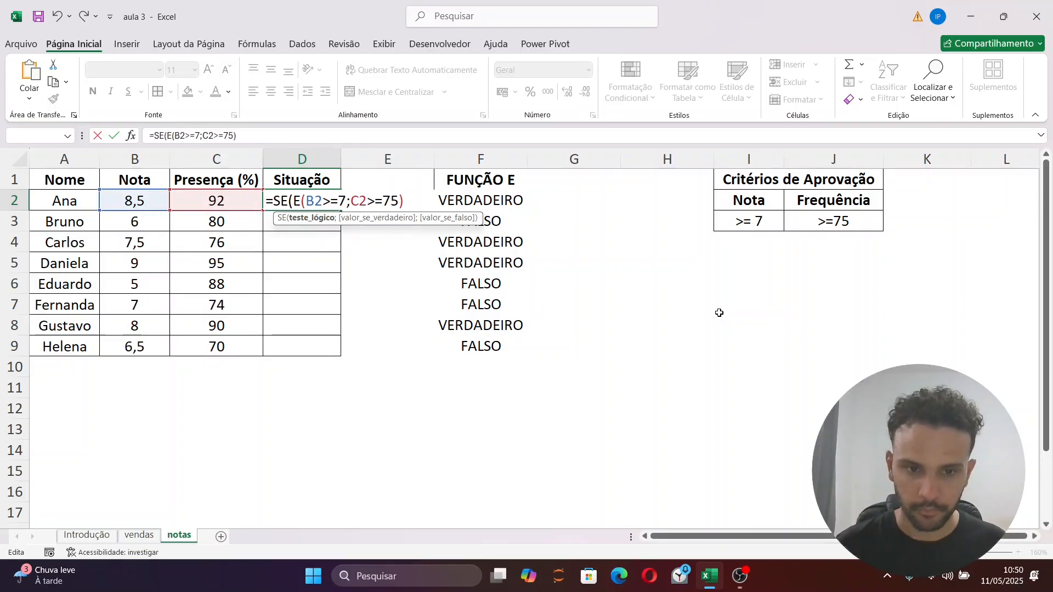
text(;)
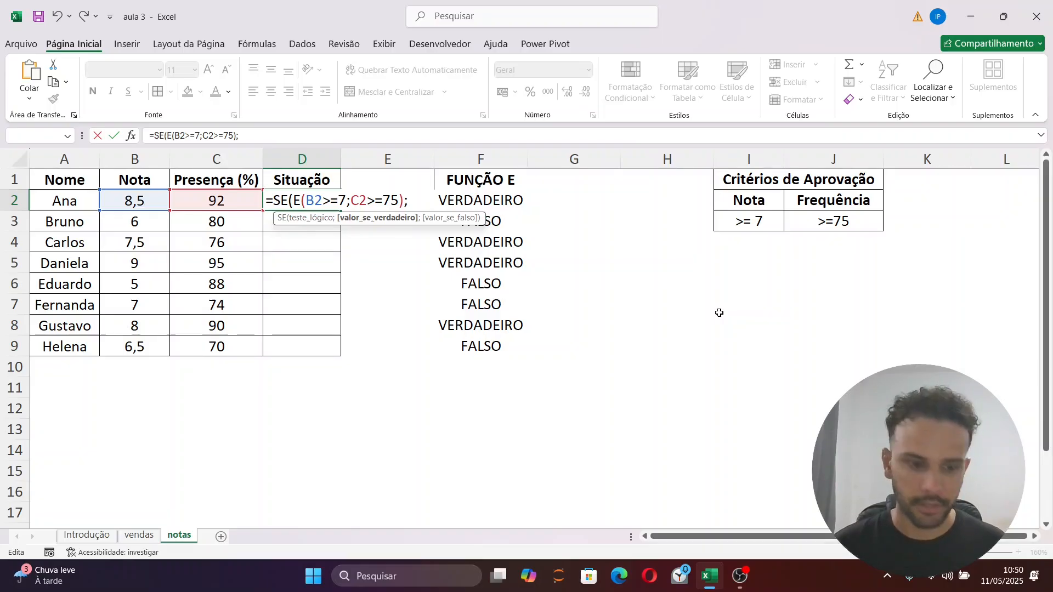
text(")
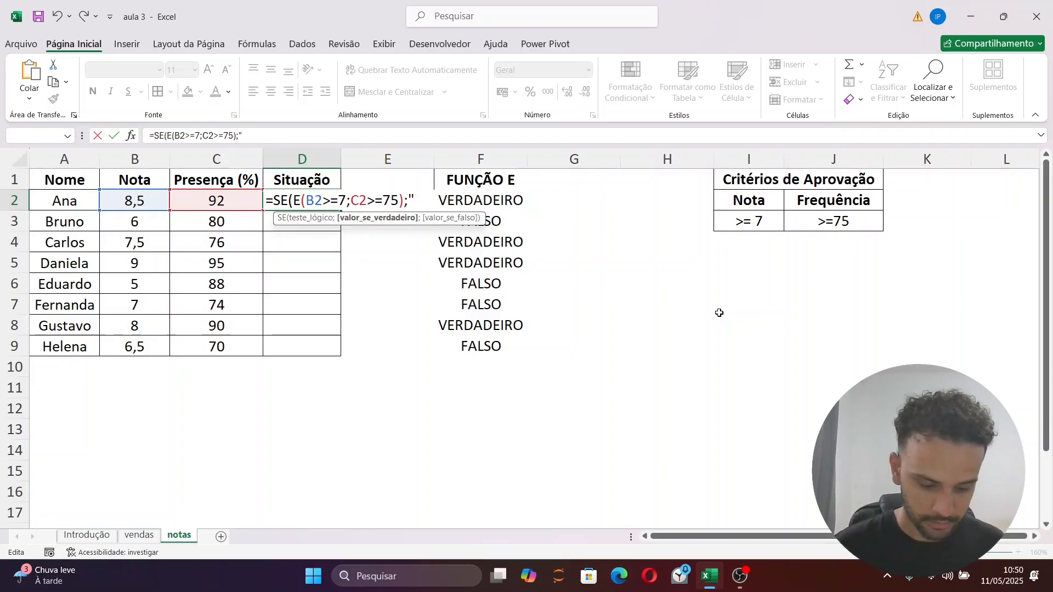
text(A)
key(Caps_Lock)
text(provado)
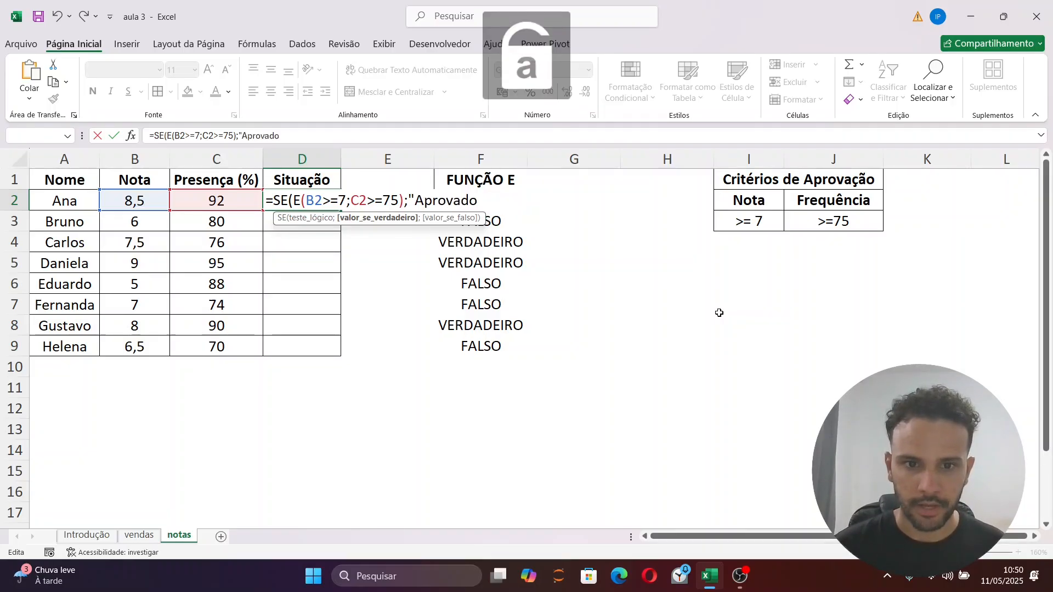
text(";")
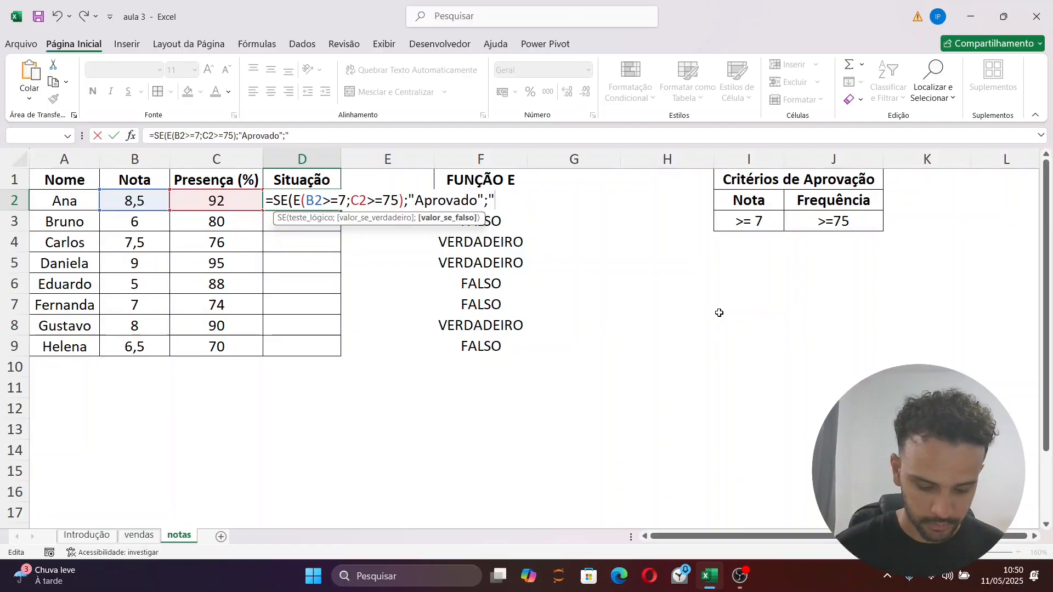
text(Reprovado"))
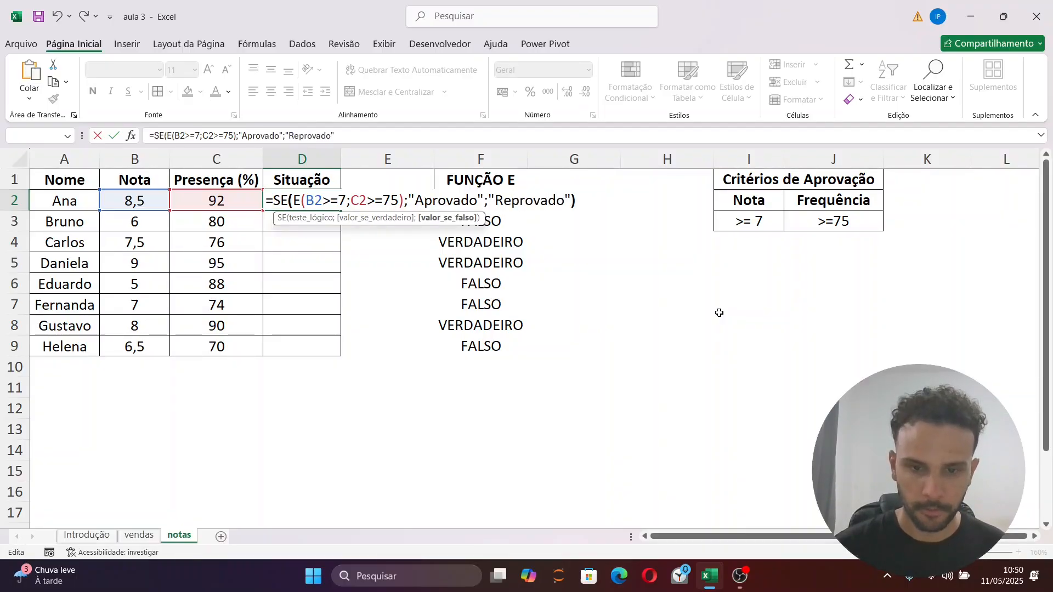
Complete the D2 formula with "Reprovado" as the false result and fill it down the Situação column to D9
key(Return)
key(Up)
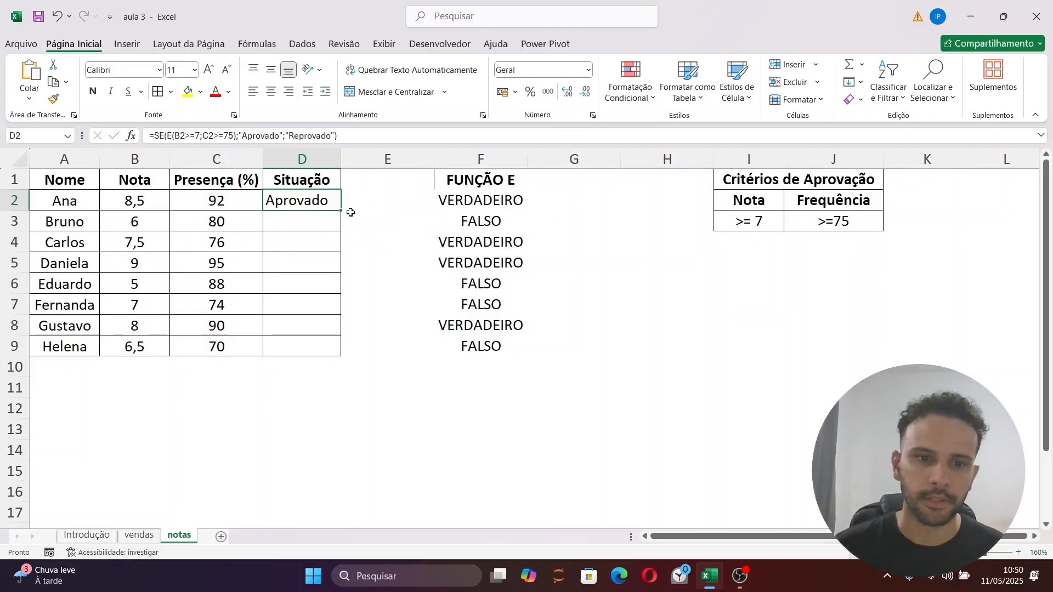
double_click(340, 211)
click(417, 421)
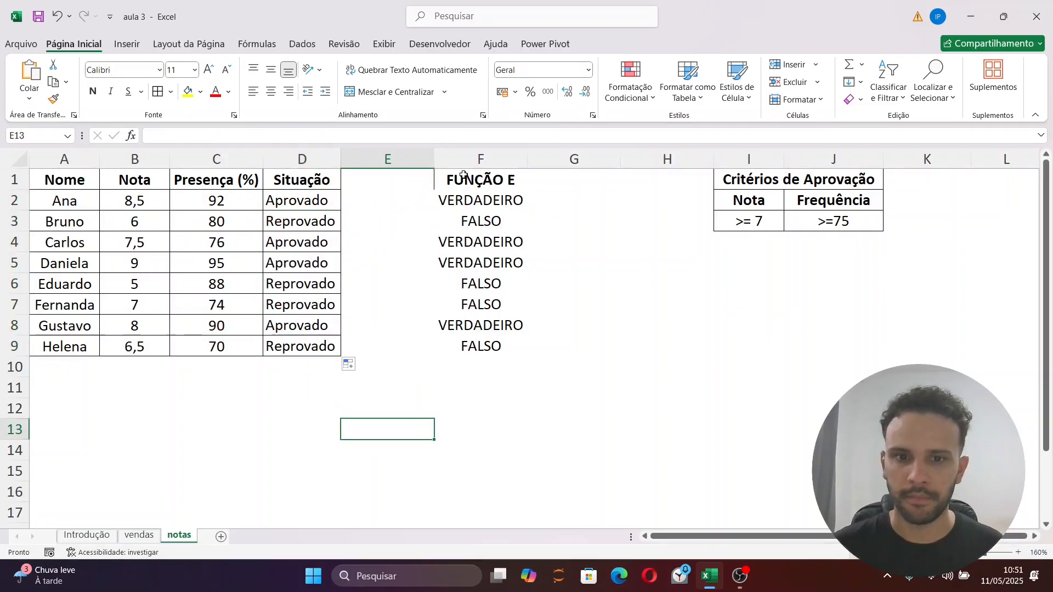
Apply all borders to the FUNÇÃO E range F1:F9 and to the adjacent empty range G1:G9
click(576, 186)
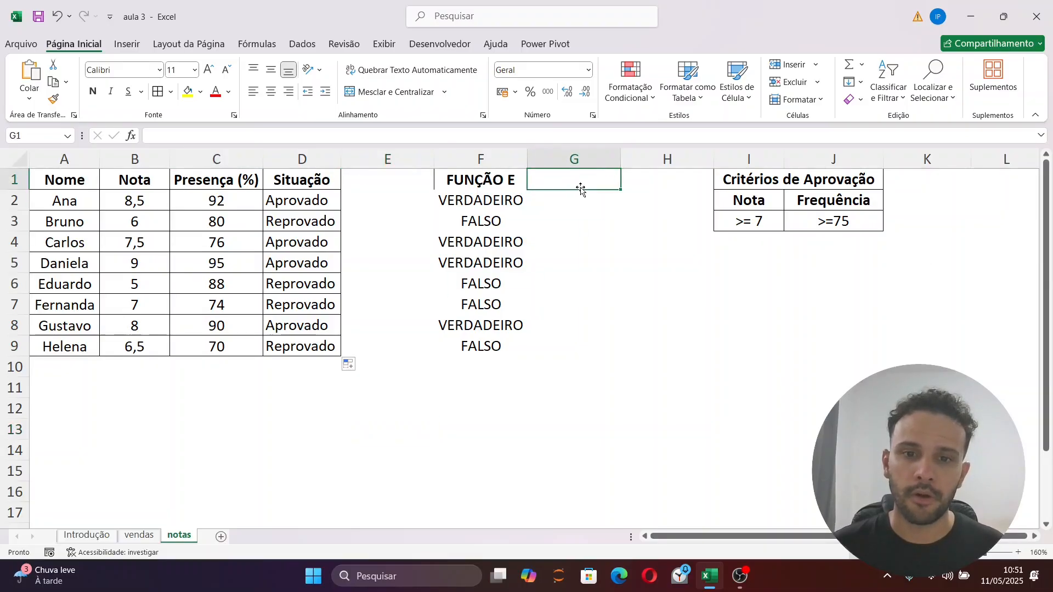
drag(481, 180, 482, 346)
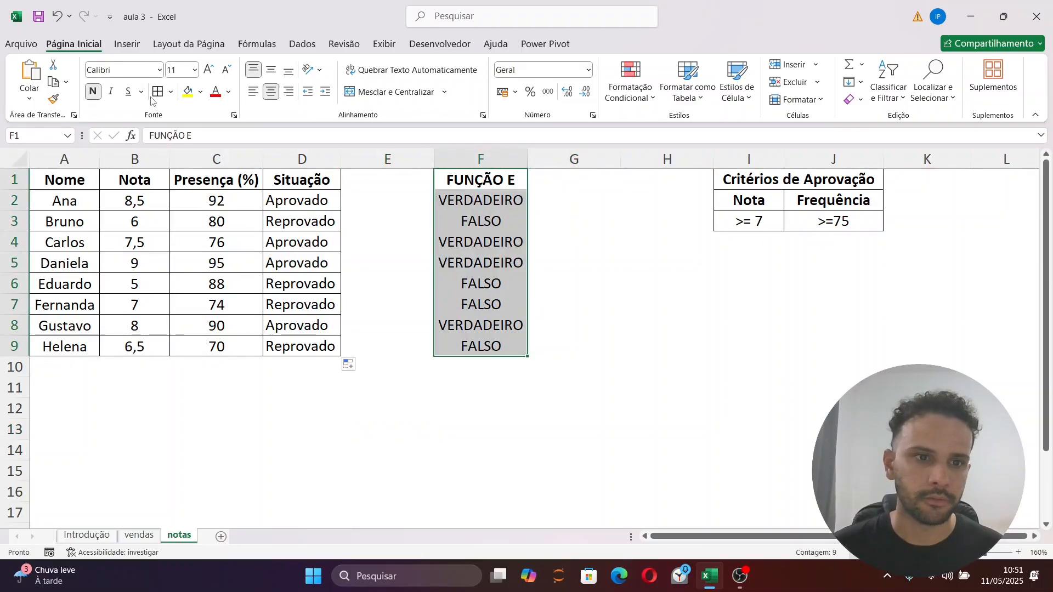
drag(617, 178, 617, 346)
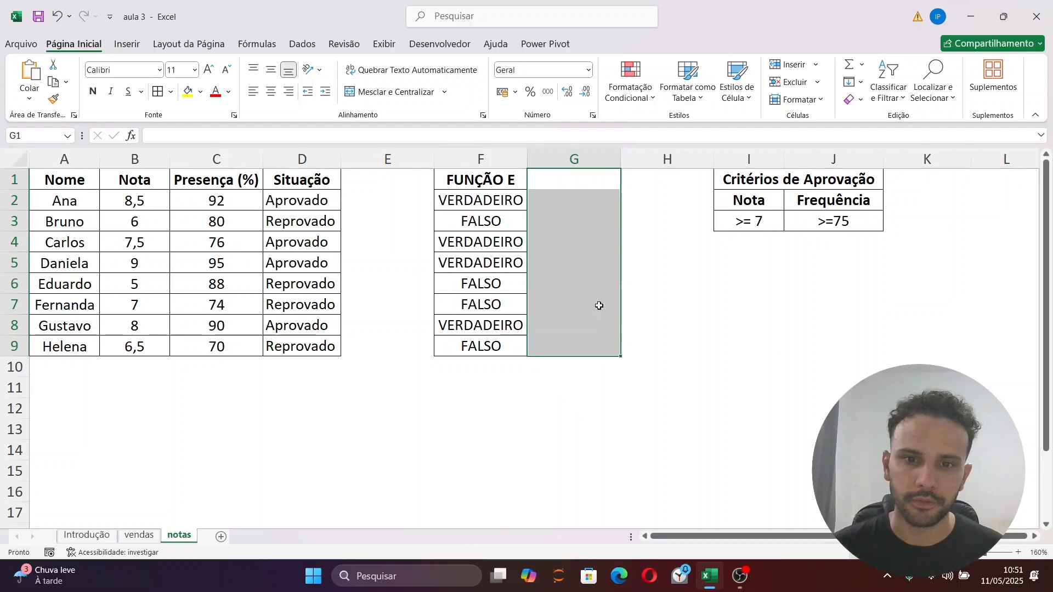
click(157, 91)
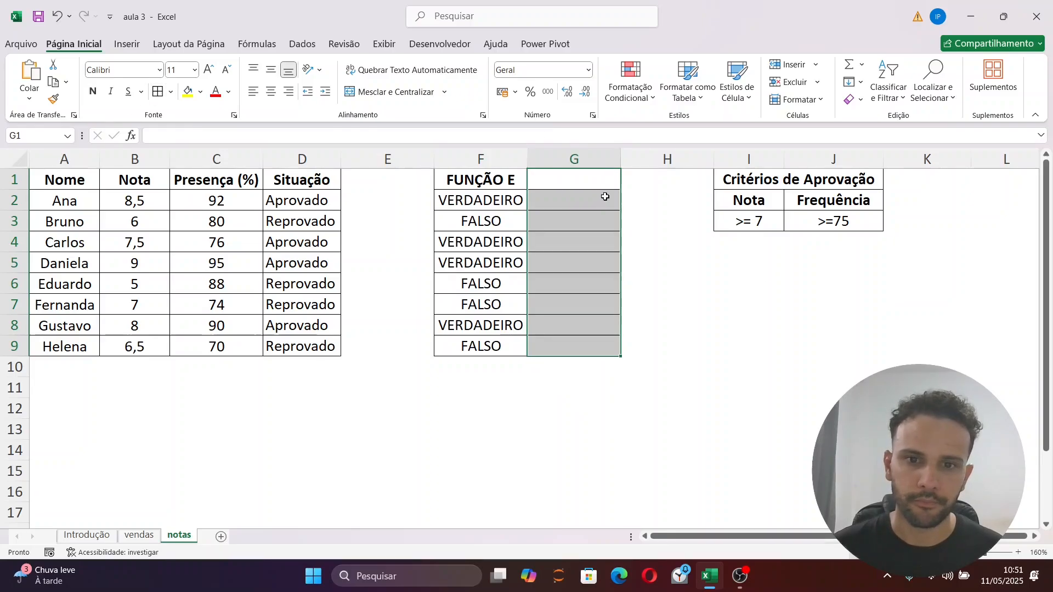
Enter the heading FUNÇÃO OU in G1 and give it the bold, centred formatting of the FUNÇÃO E heading
click(583, 177)
text(FUNÇÃO OU)
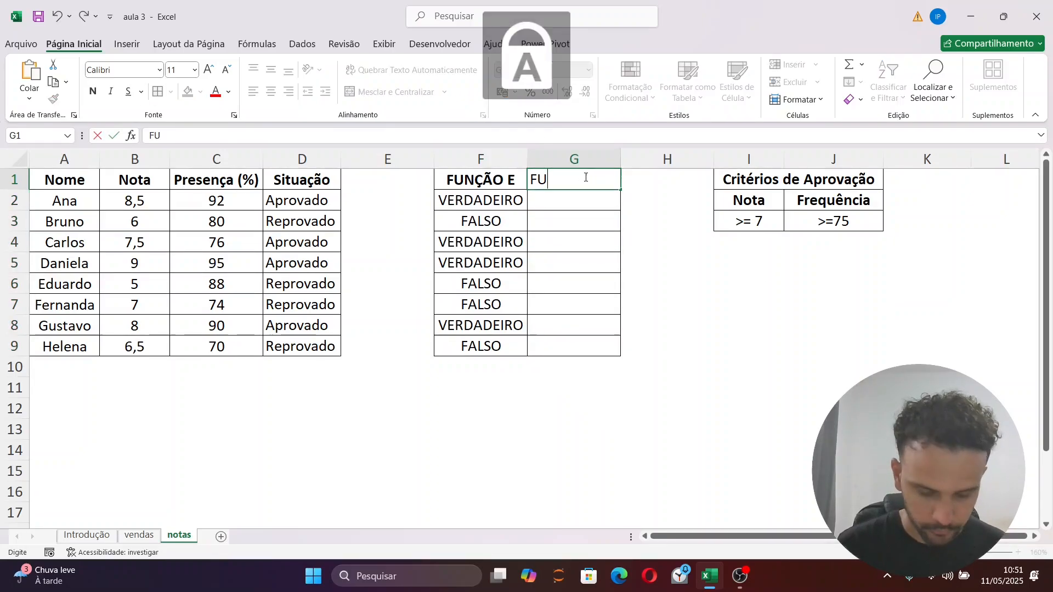
key(Return)
click(584, 176)
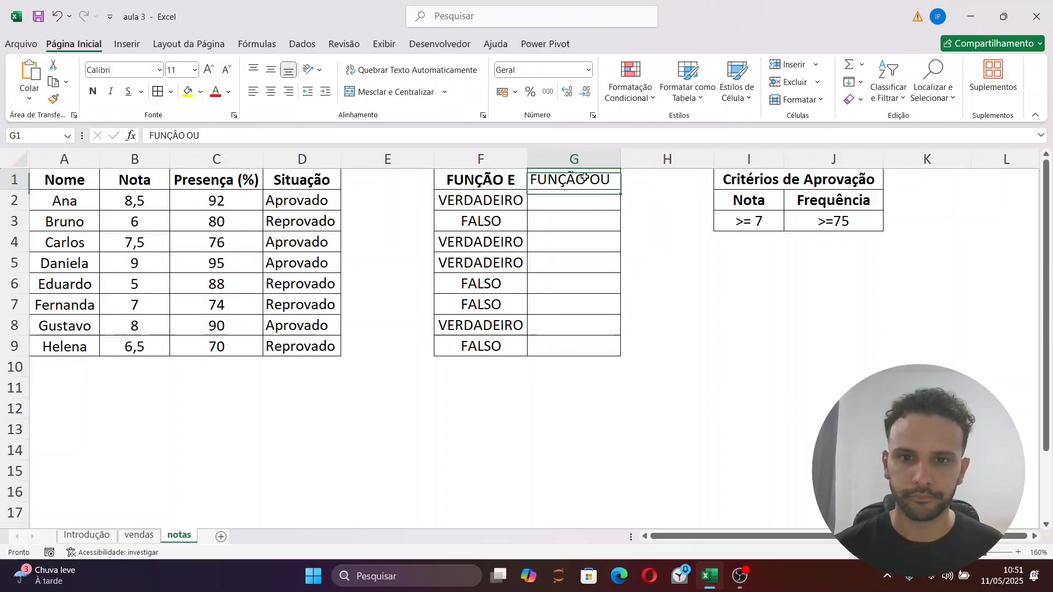
key(Left)
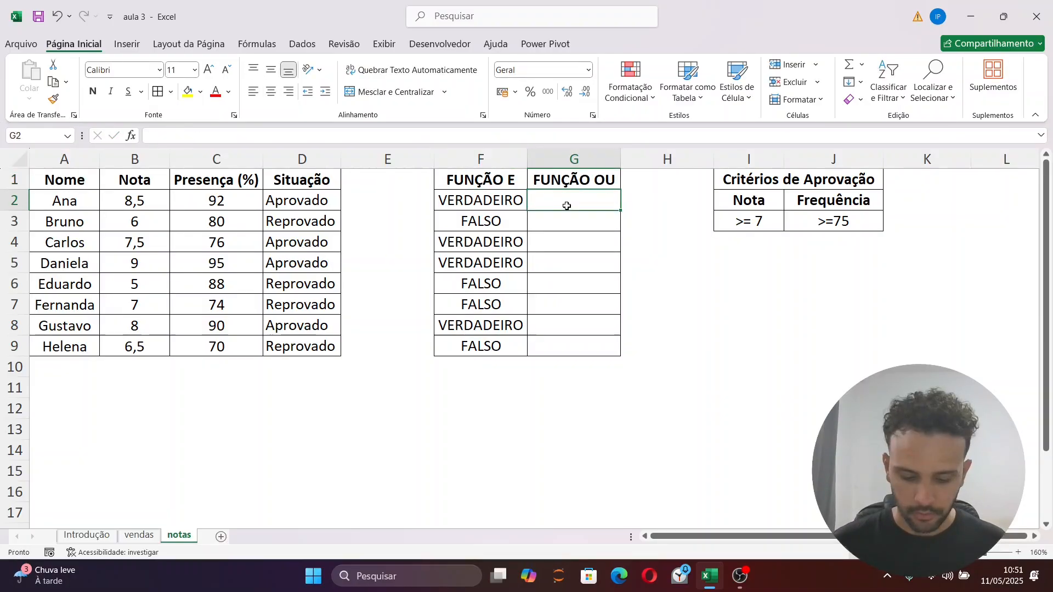
Start an OU formula in G2 with B2<7 as its first condition
text(=E()
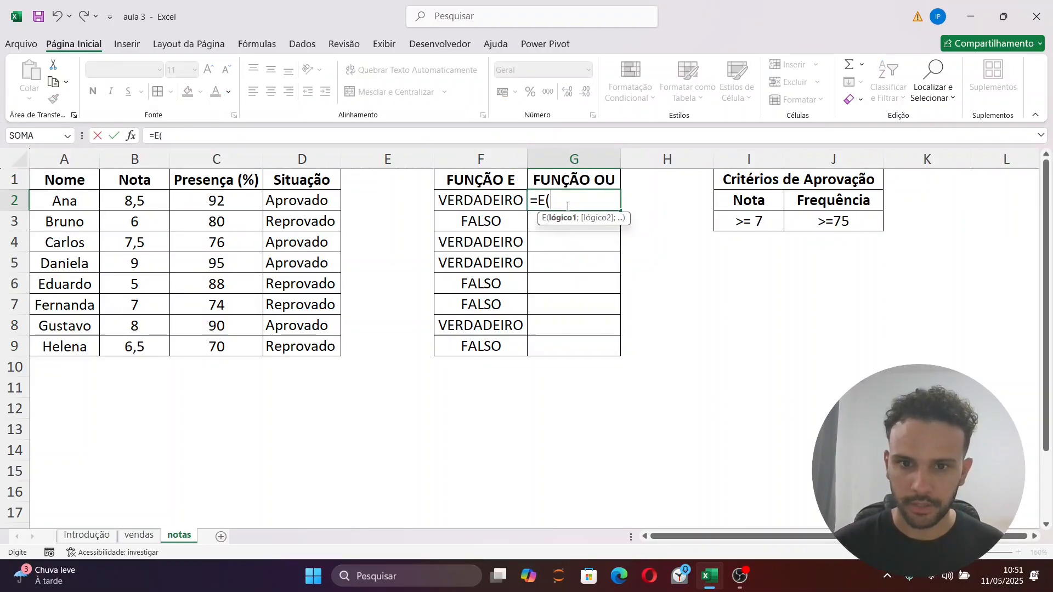
key(BackSpace)
key(BackSpace)
text(OU()
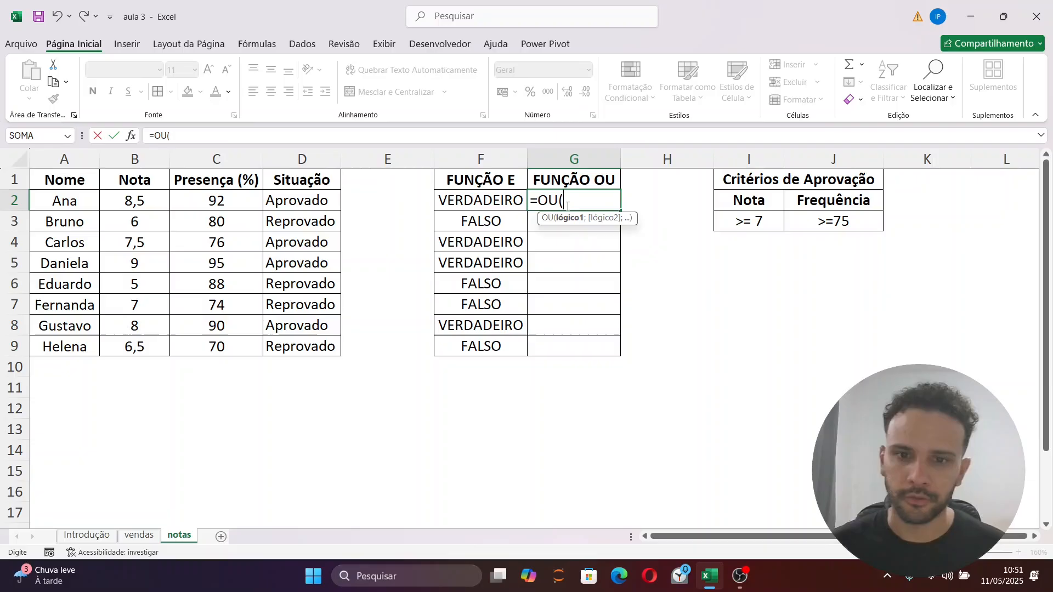
click(156, 198)
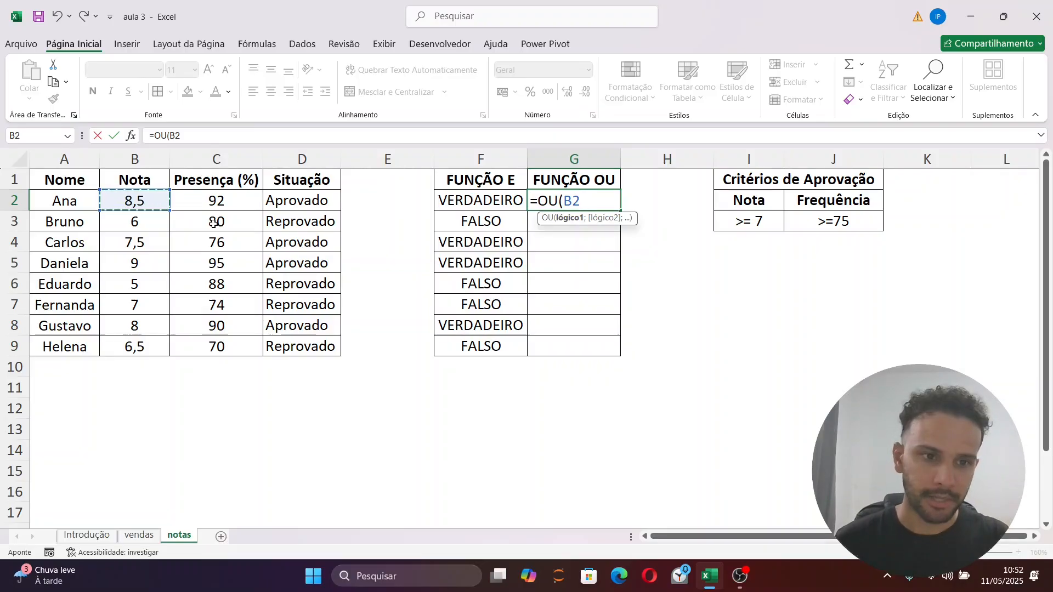
text(<)
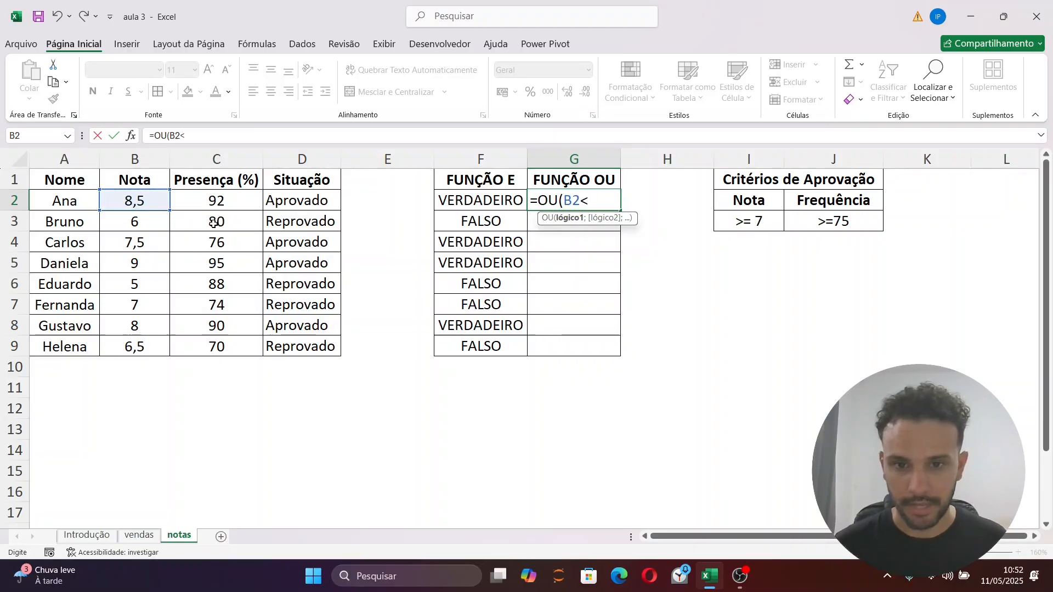
text(7;)
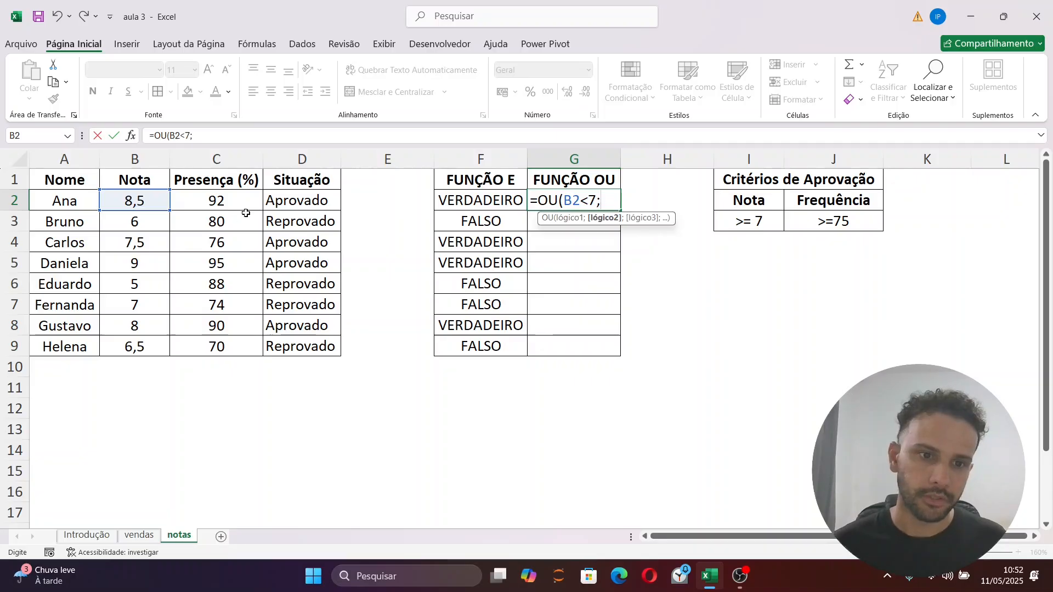
Add C2<75 as the second condition of the OU formula in G2 and fill it down to G9
click(231, 200)
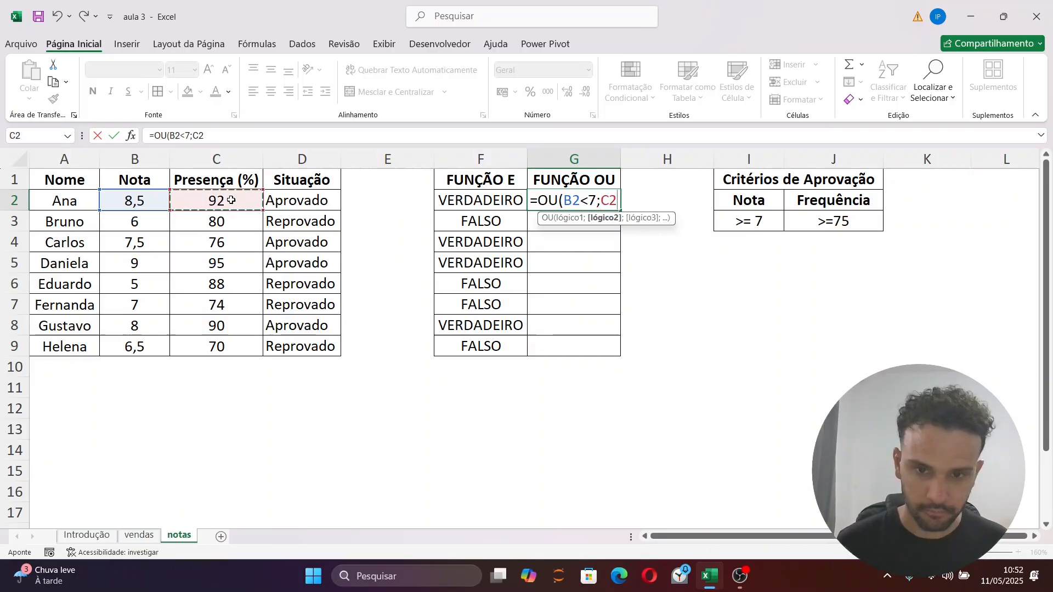
text(<75))
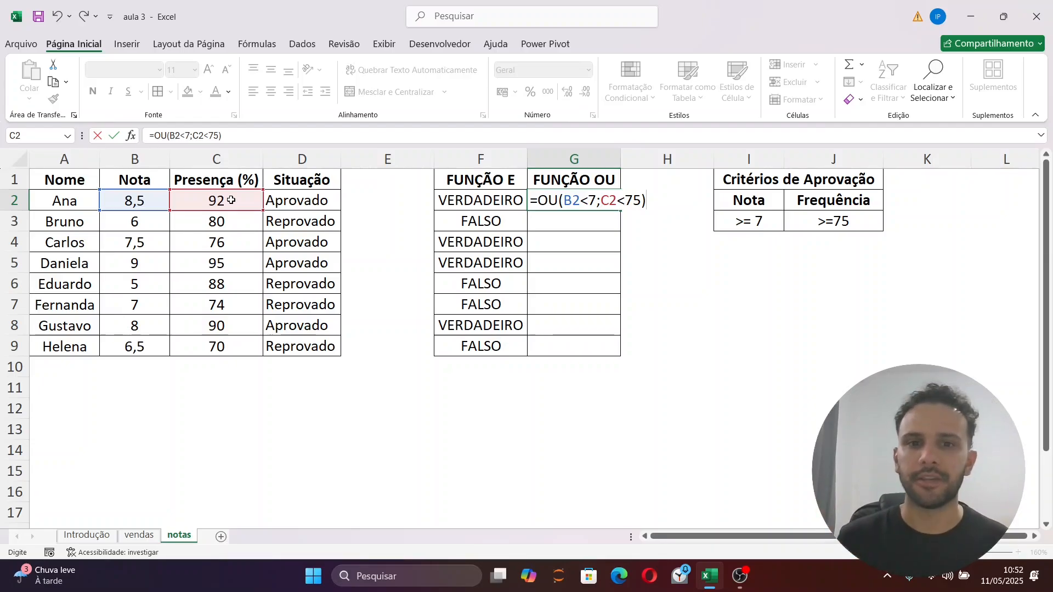
key(ctrl+Return)
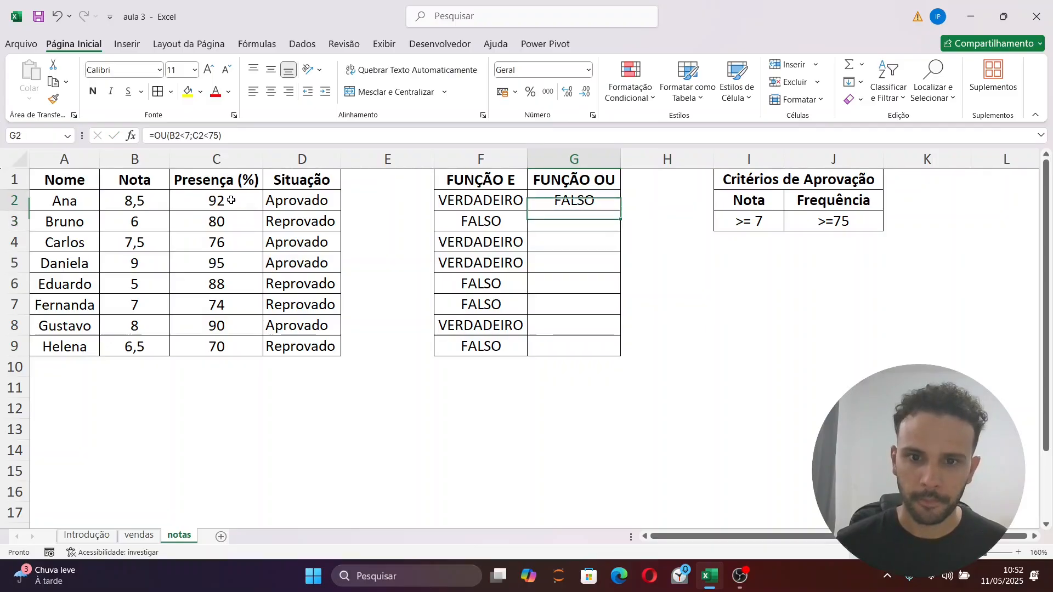
double_click(621, 211)
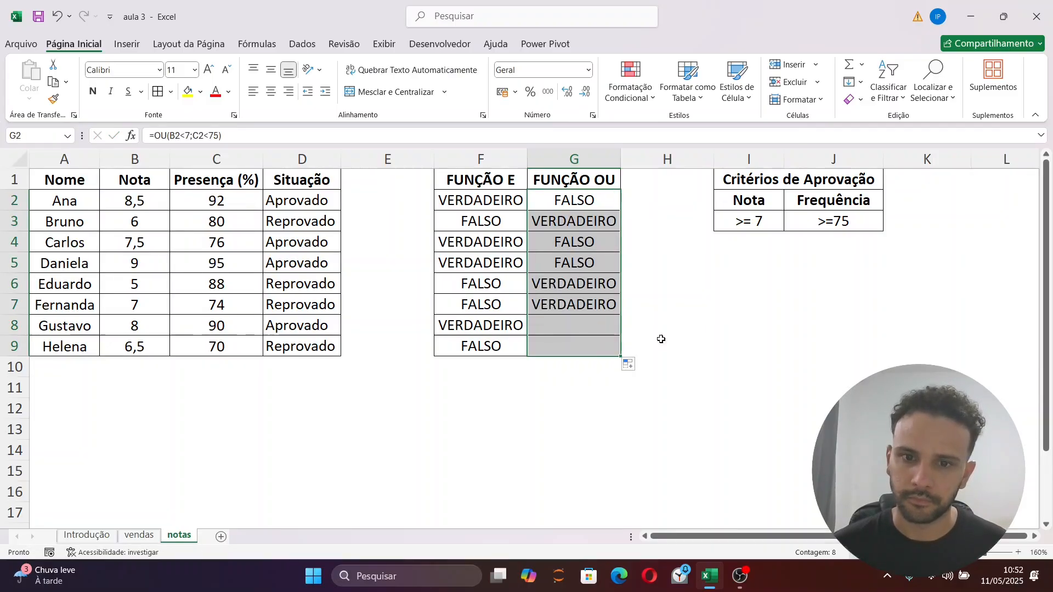
drag(658, 447, 670, 470)
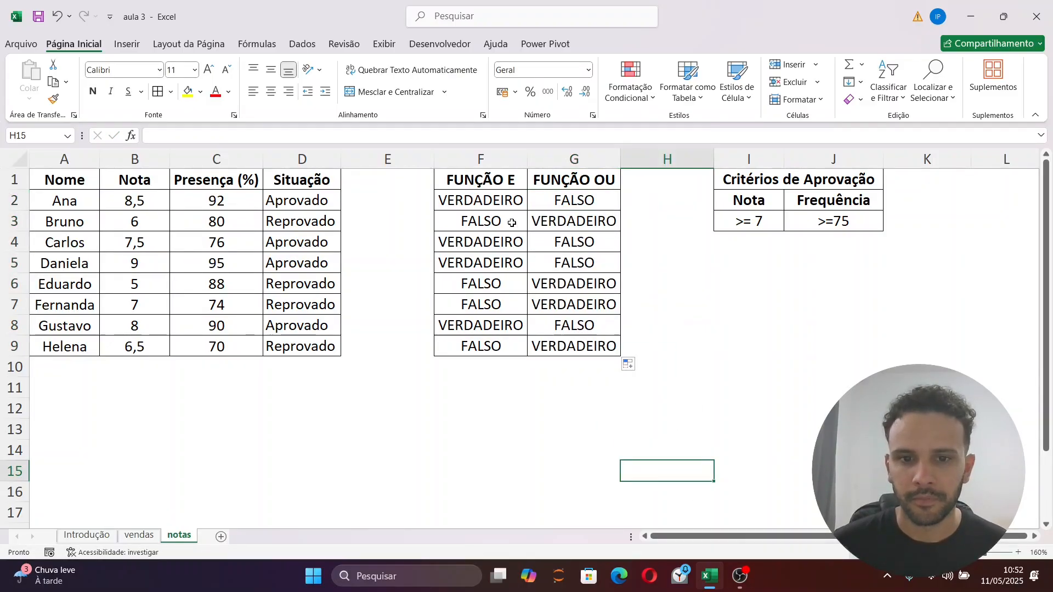
Compare the FUNÇÃO E and FUNÇÃO OU results and formulas in rows 2 and 3
click(507, 201)
click(556, 200)
click(502, 218)
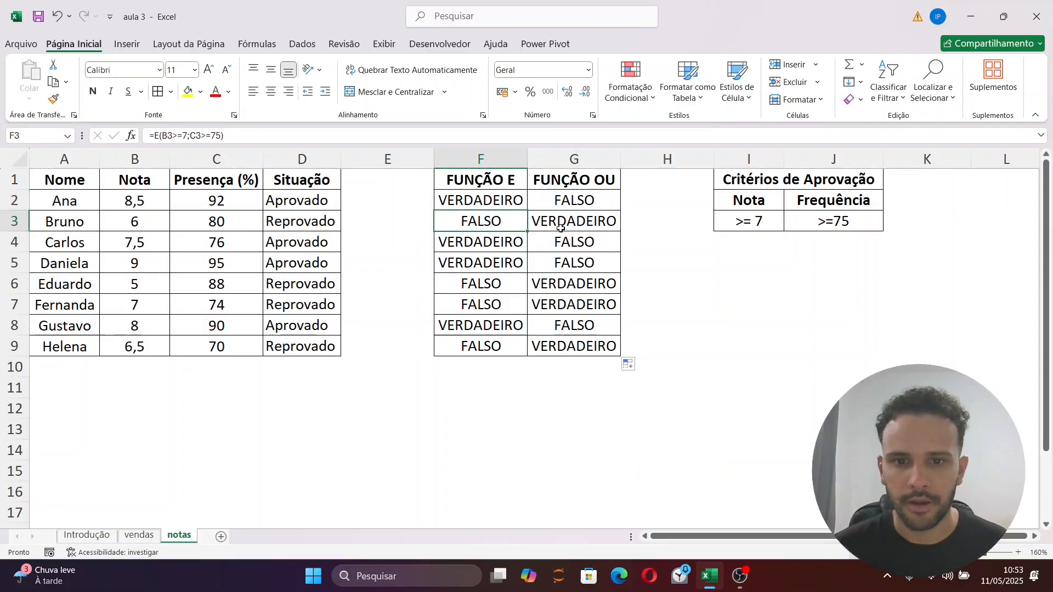
click(558, 227)
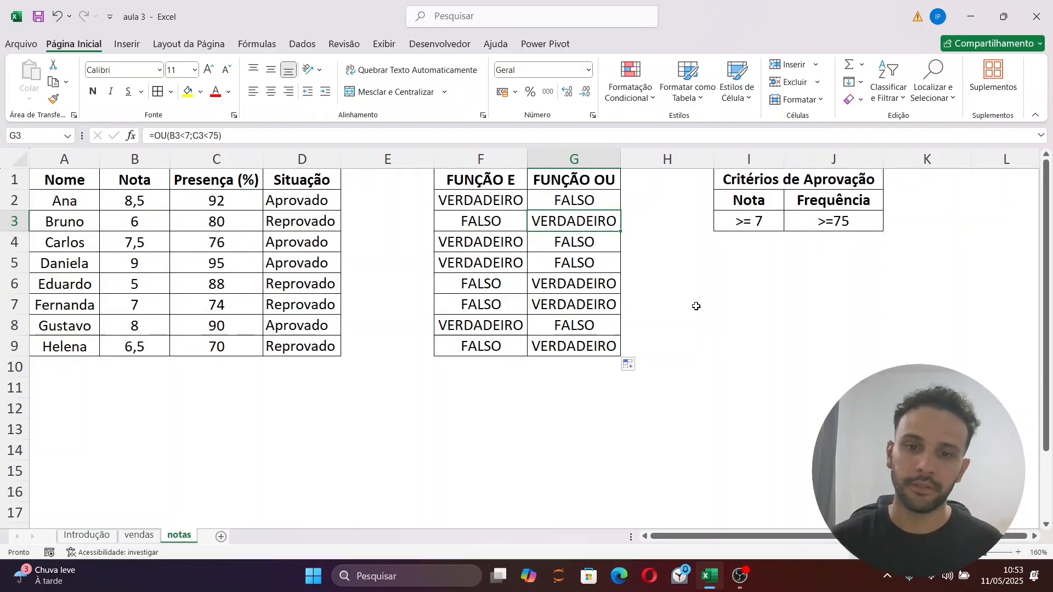
Clear the Situação formulas from D2:D9
click(320, 199)
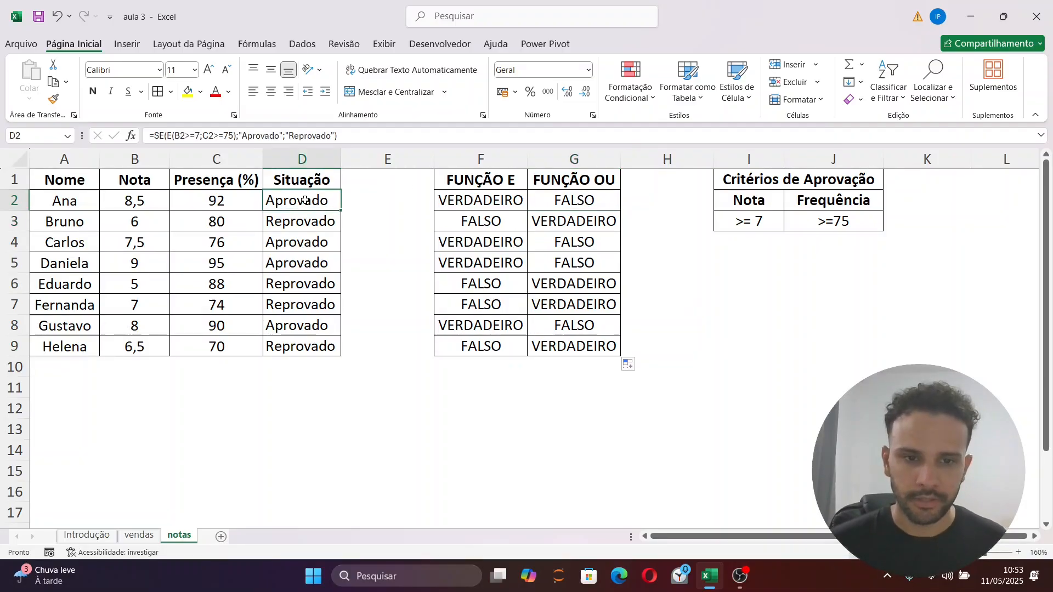
key(shift+Down)
key(ctrl+shift+Down)
key(Delete)
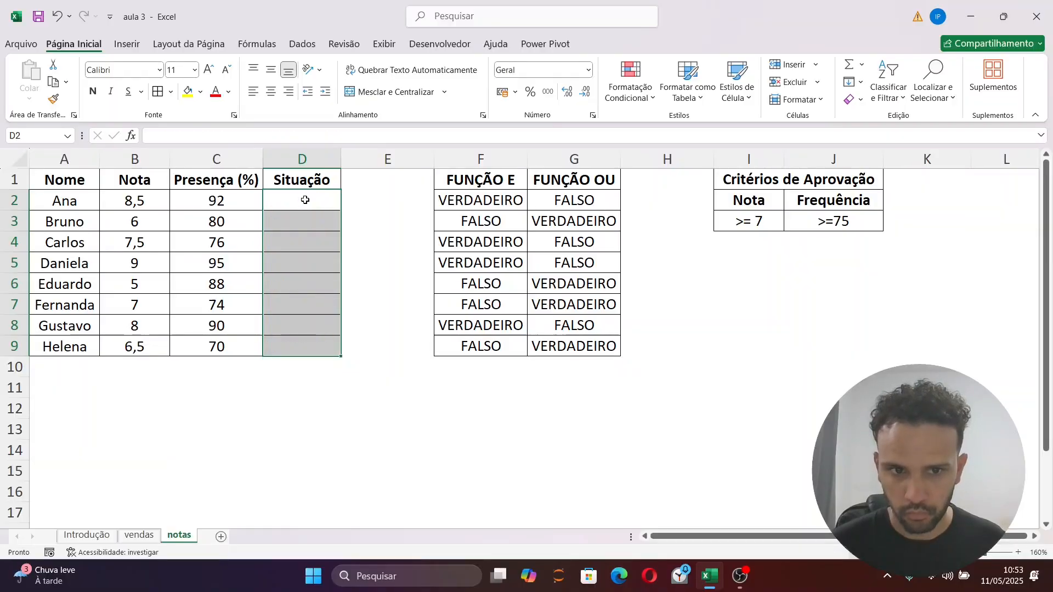
Copy the expression OU(B2<7;C2<75) from the formula in G2, leaving the cell unchanged
click(601, 199)
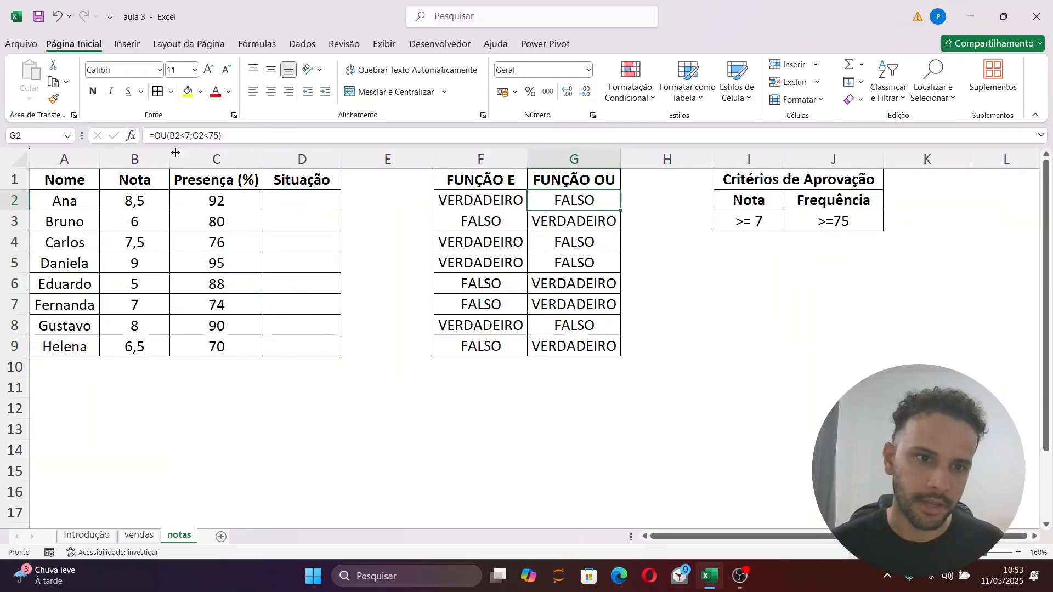
drag(221, 136, 154, 137)
key(ctrl+c)
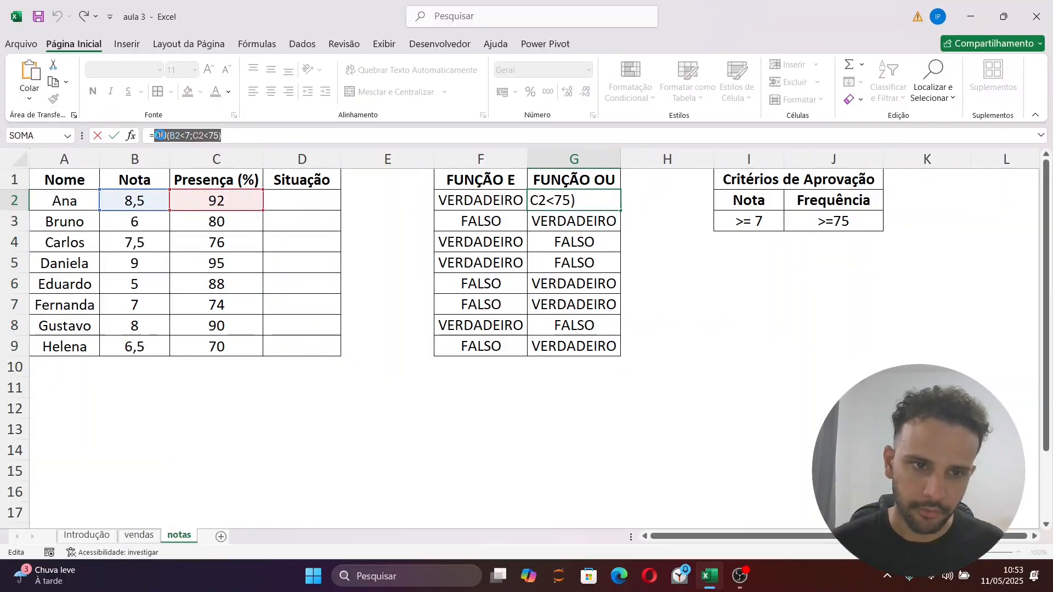
key(Escape)
Start a SE formula in D2 with the copied OU(B2<7;C2<75) as its logical test
click(295, 202)
text(=SE)
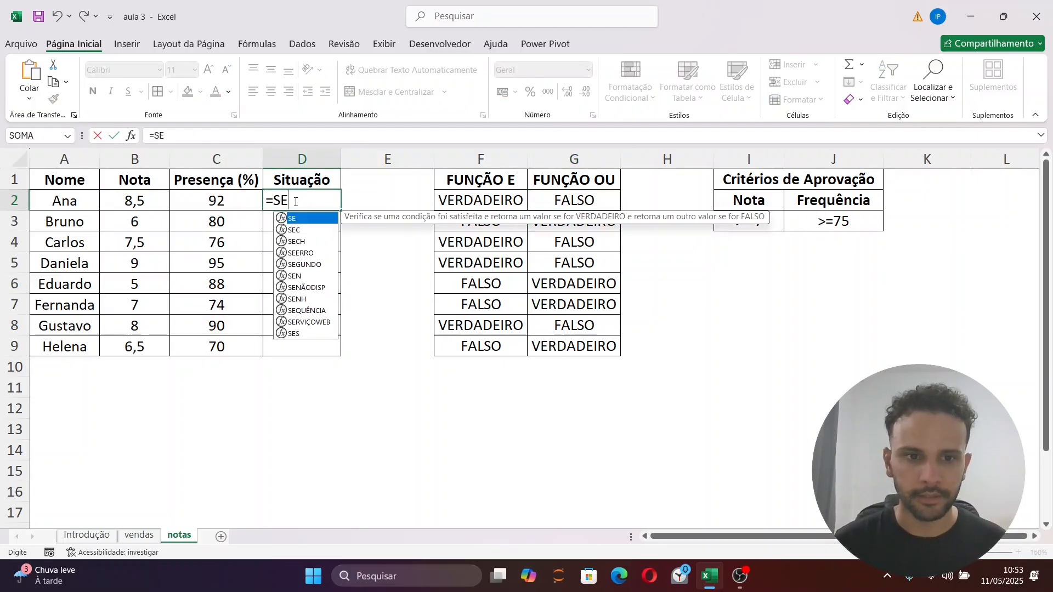
text(()
key(ctrl+v)
key(Return)
key(Return)
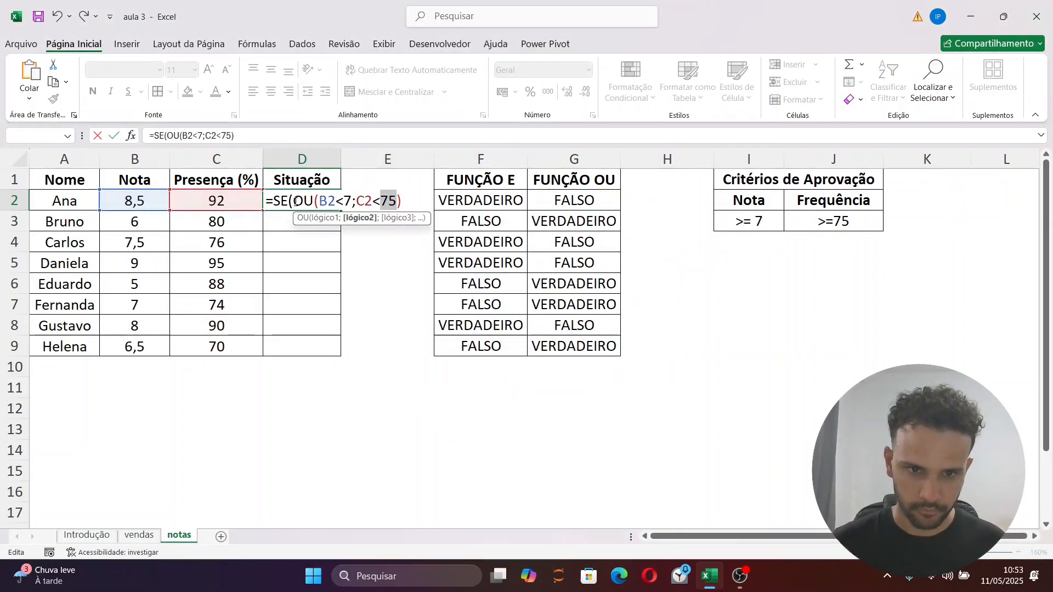
key(Right)
key(Right)
text(;)
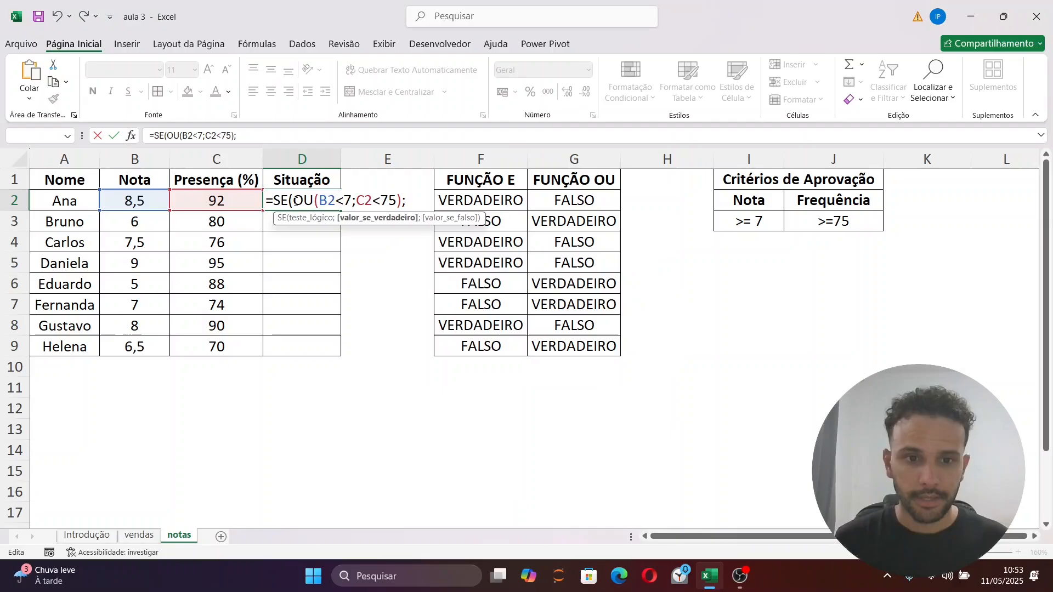
text(")
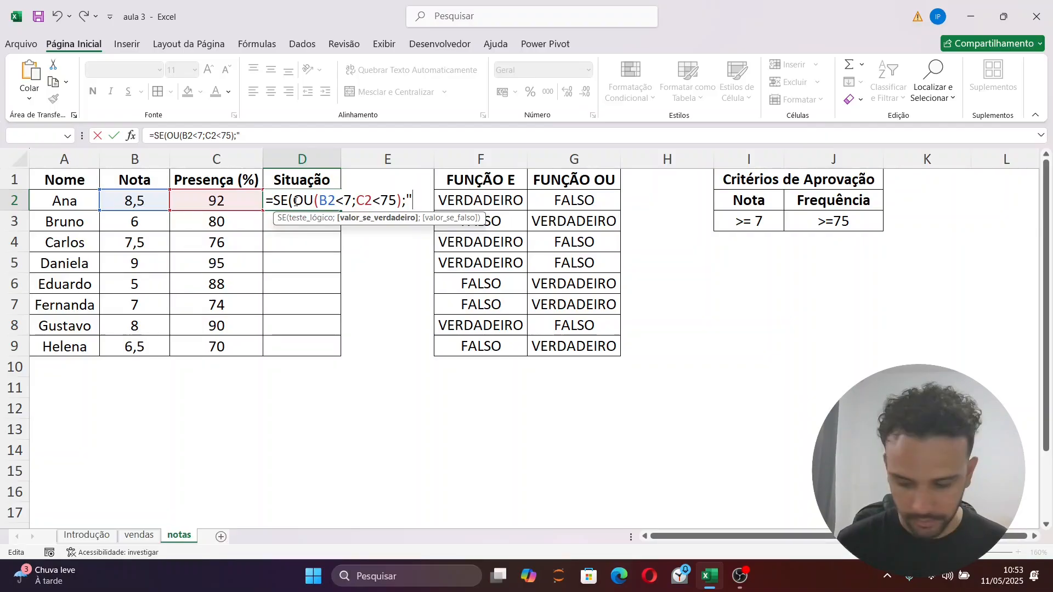
Complete the SE formula in D2 with "Reprovado" as the value if true and "Aprovado" as the value if false
text(Repr)
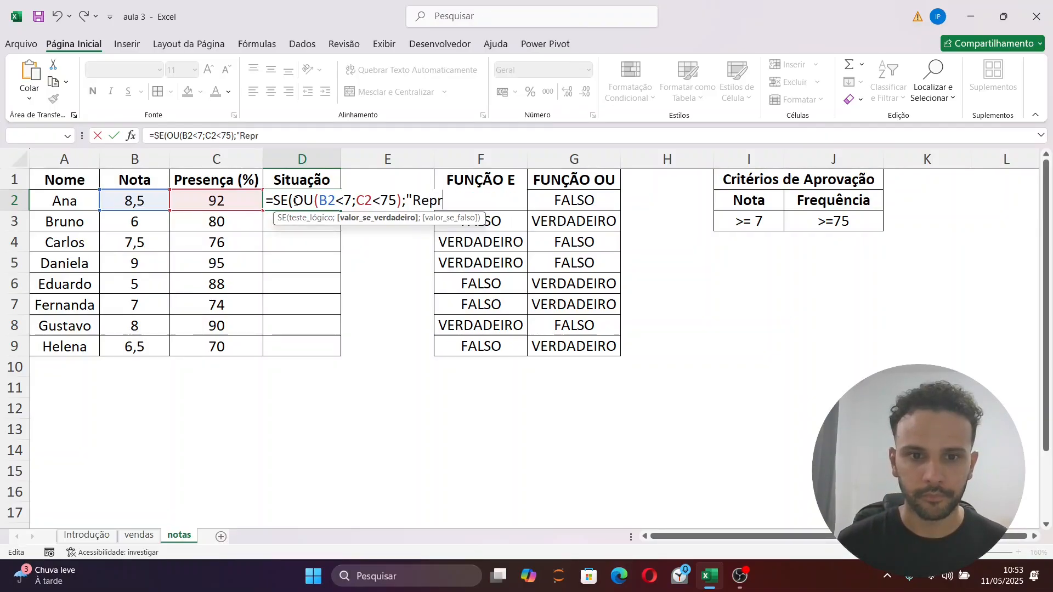
text(ocado";)
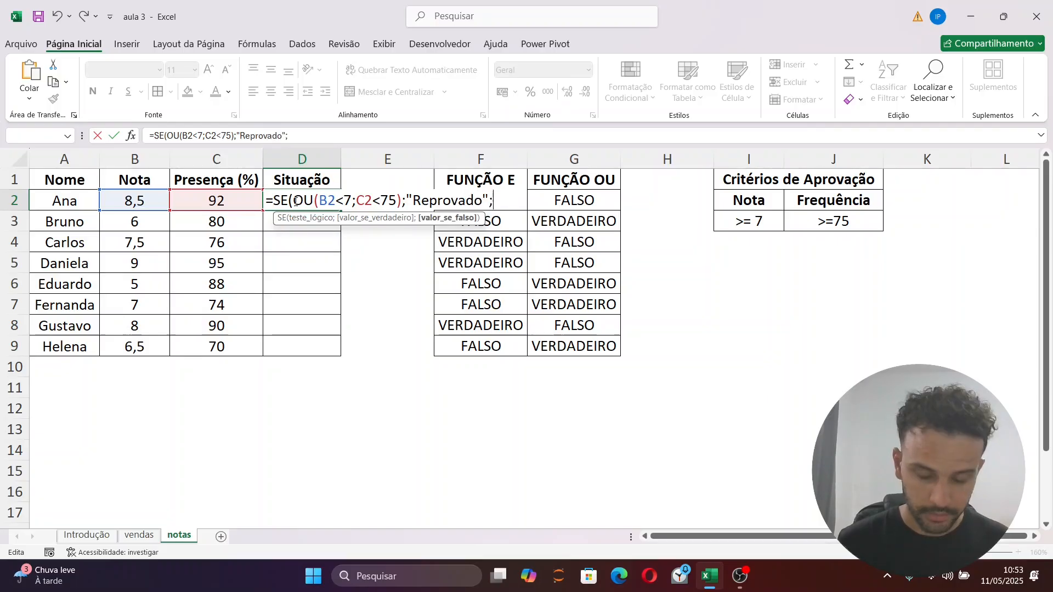
text("Aprov)
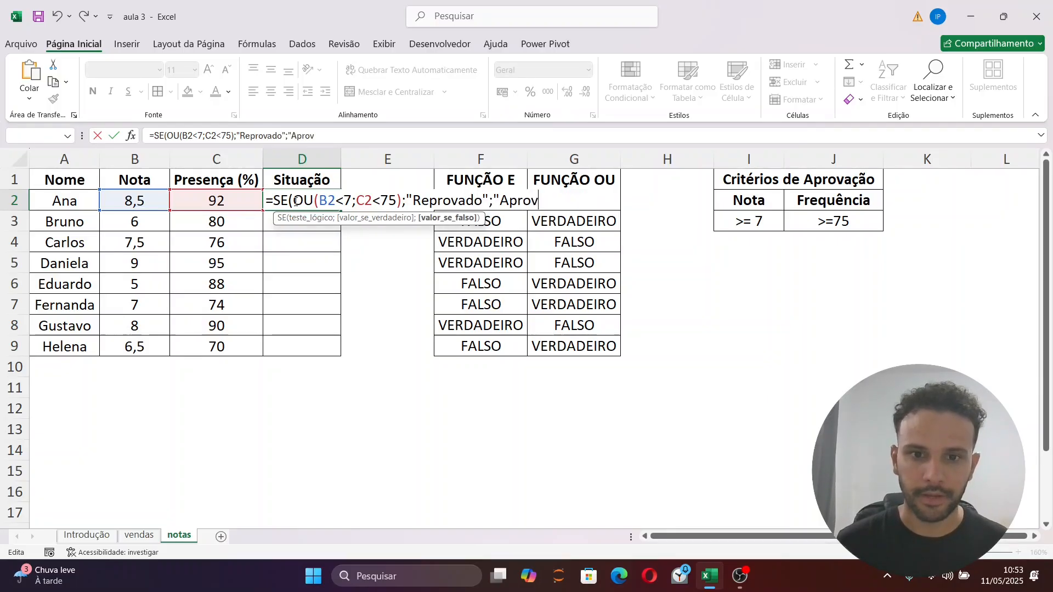
text(ado")
key(Return)
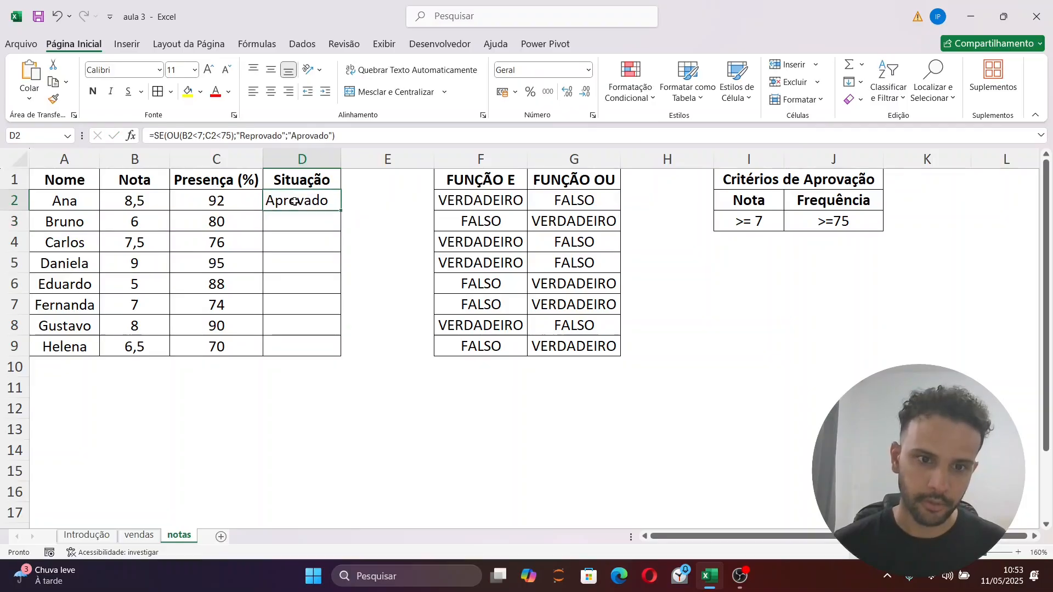
Fill the SE and OU formula from D2 down the Situação column to D9
click(343, 215)
click(337, 209)
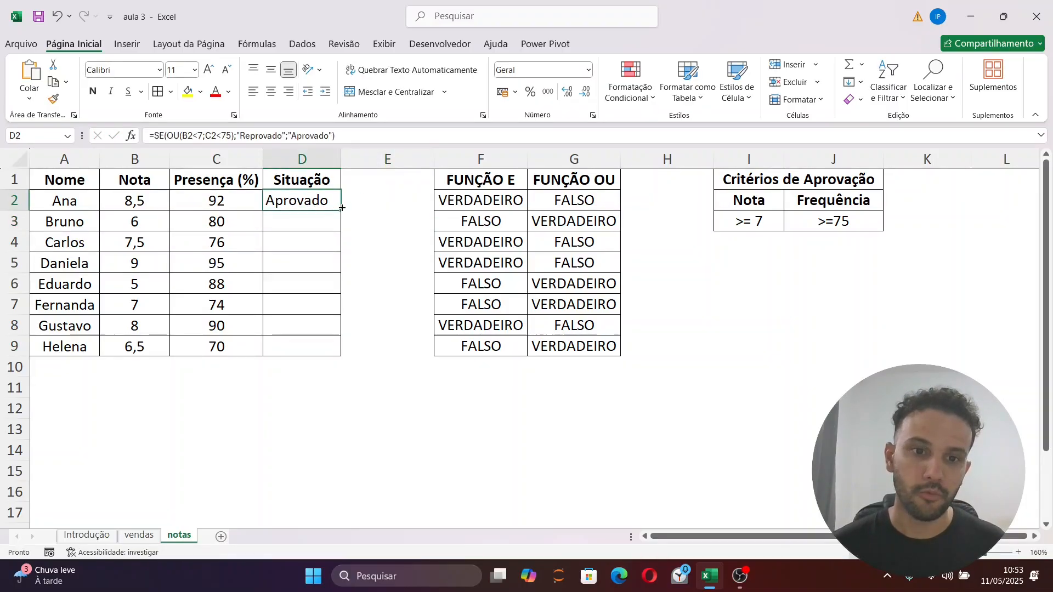
double_click(342, 208)
click(365, 234)
click(489, 388)
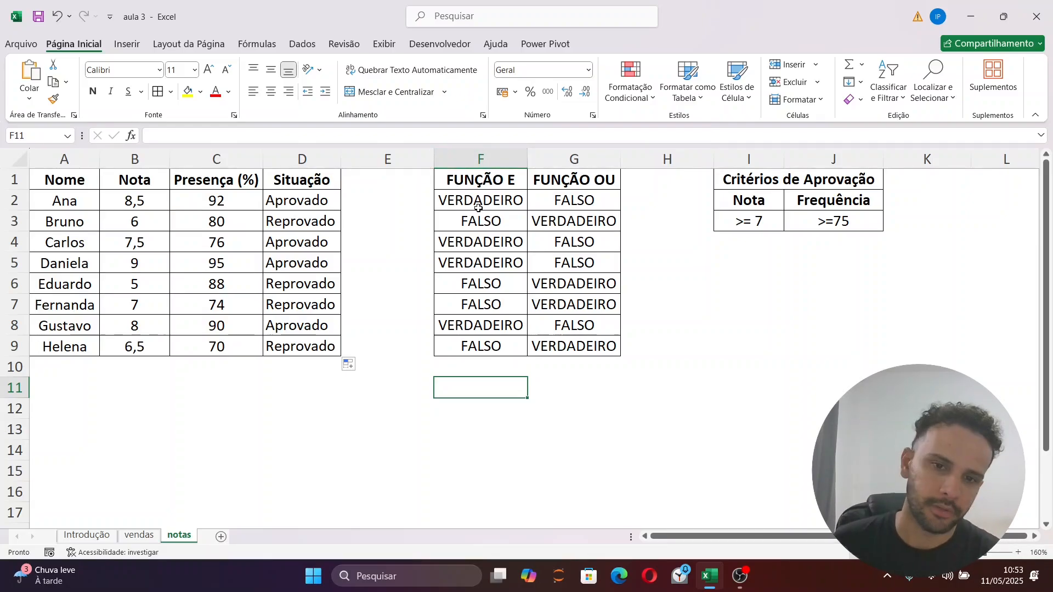
Try adding empty arguments to the E formula in F2 to examine its further condition slots, leaving the cell unchanged
click(480, 206)
click(221, 136)
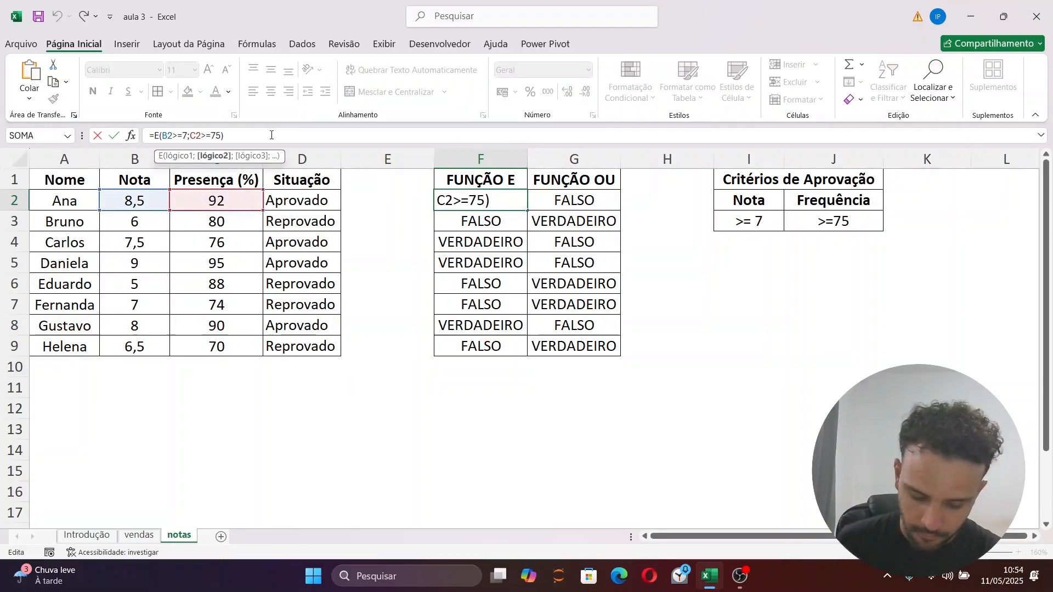
text(;;;;;;;)
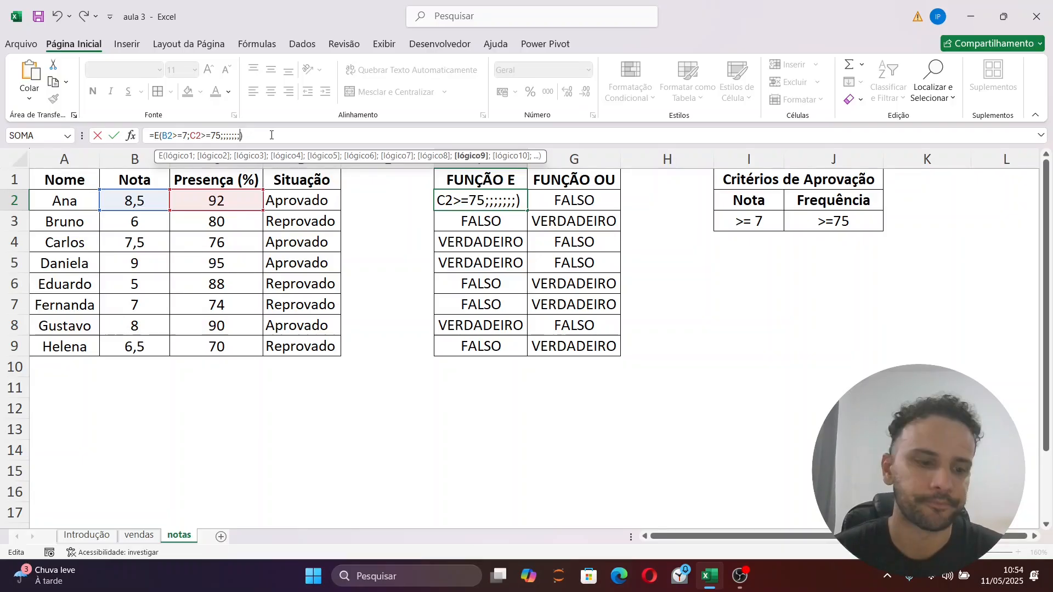
key(ctrl+Return)
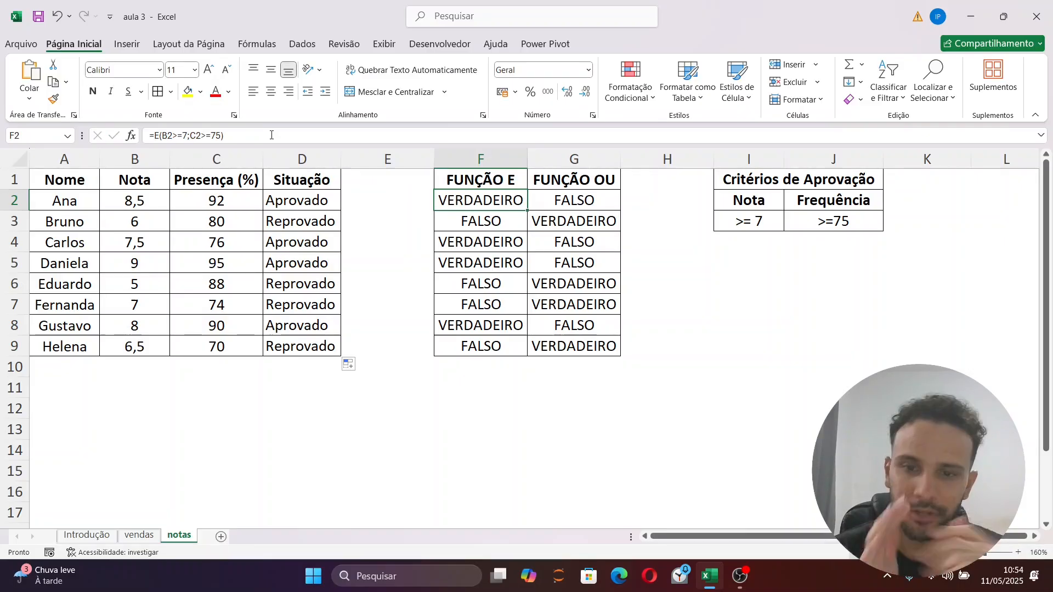
Insert a new column after FUNÇÃO OU and enter the heading FUNÇÃO NÃO in H1
right_click(667, 158)
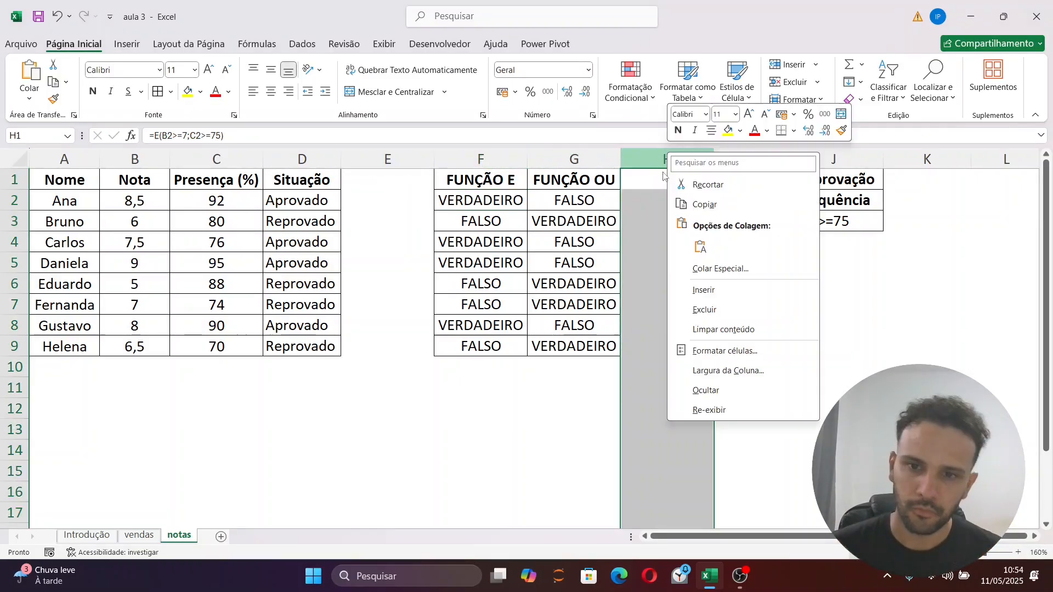
click(702, 288)
drag(709, 304, 706, 285)
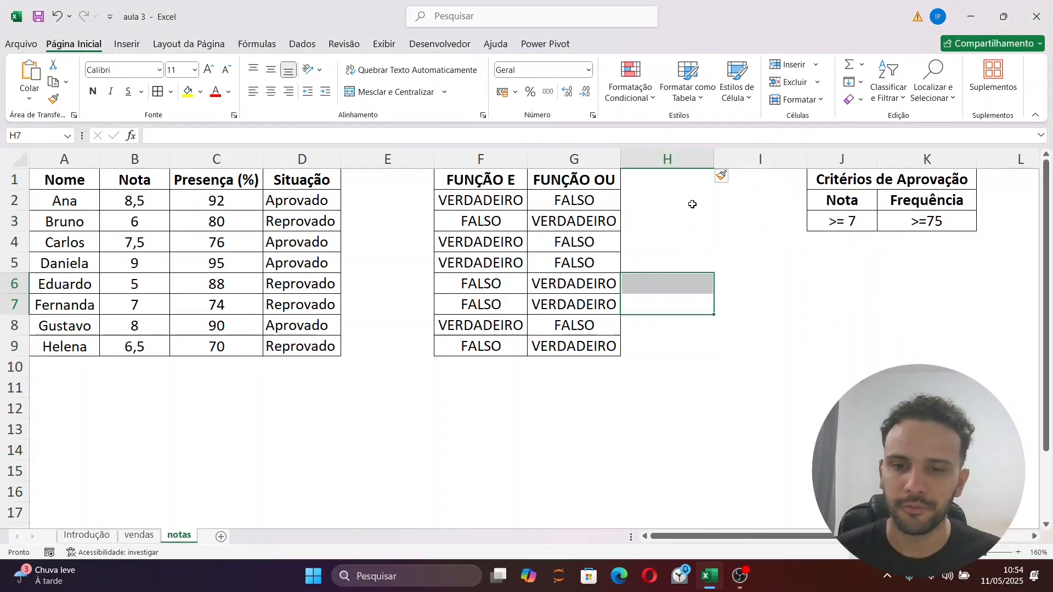
click(668, 184)
key(Caps_Lock)
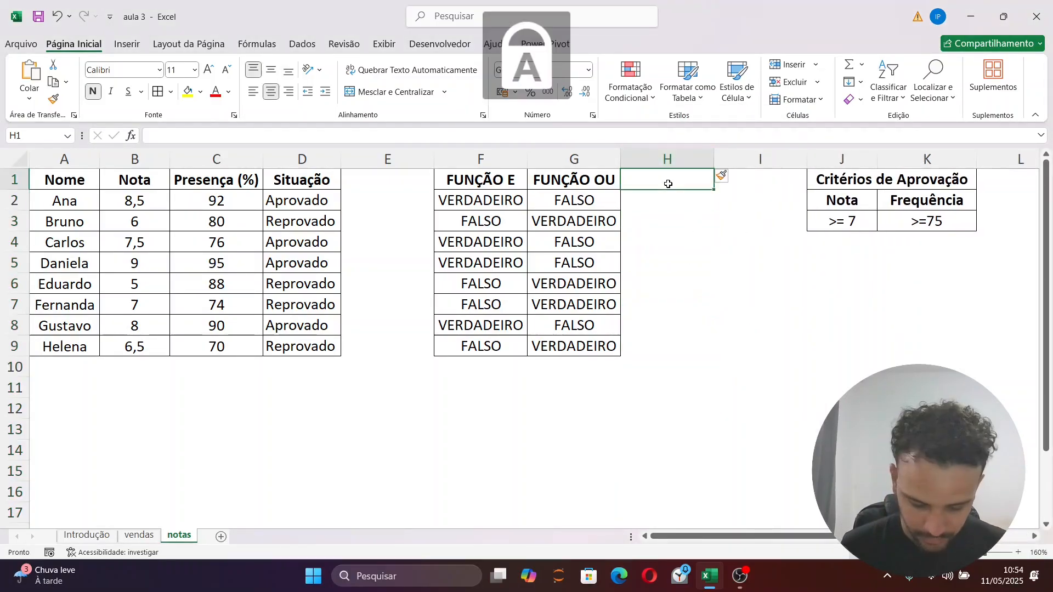
text(FUNÇÃO N)
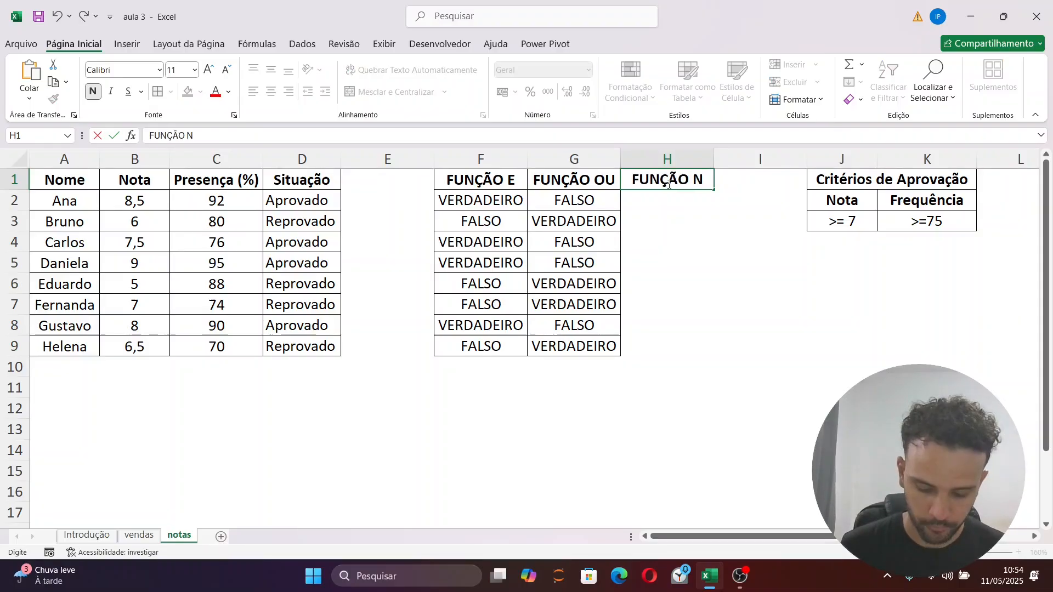
text(ÃO)
key(Return)
click(672, 185)
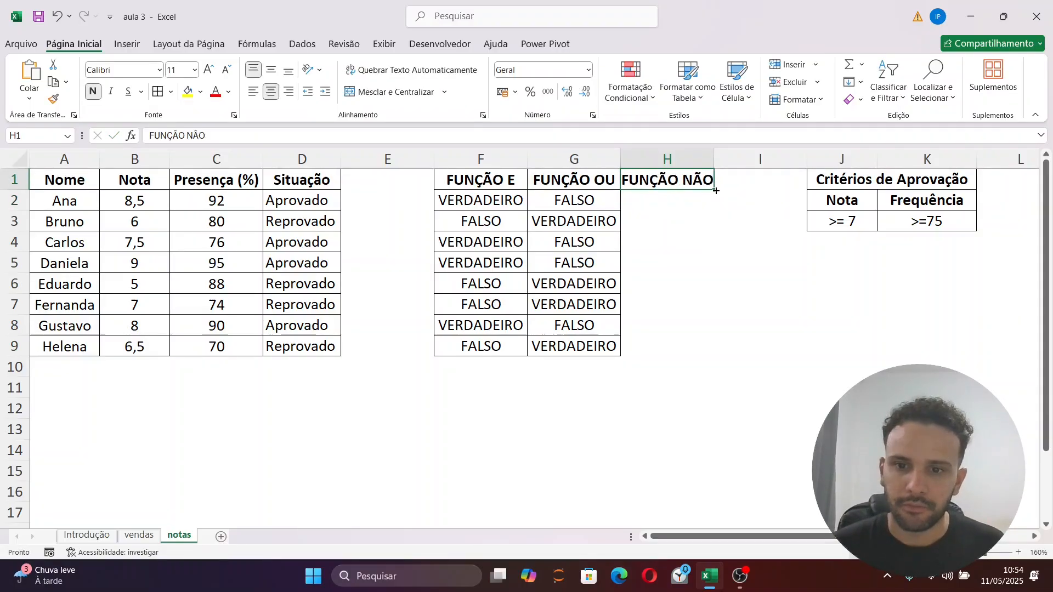
drag(710, 183, 717, 360)
key(ctrl+z)
Apply cell borders to the whole range F1:H9, including the FUNÇÃO NÃO column
click(707, 226)
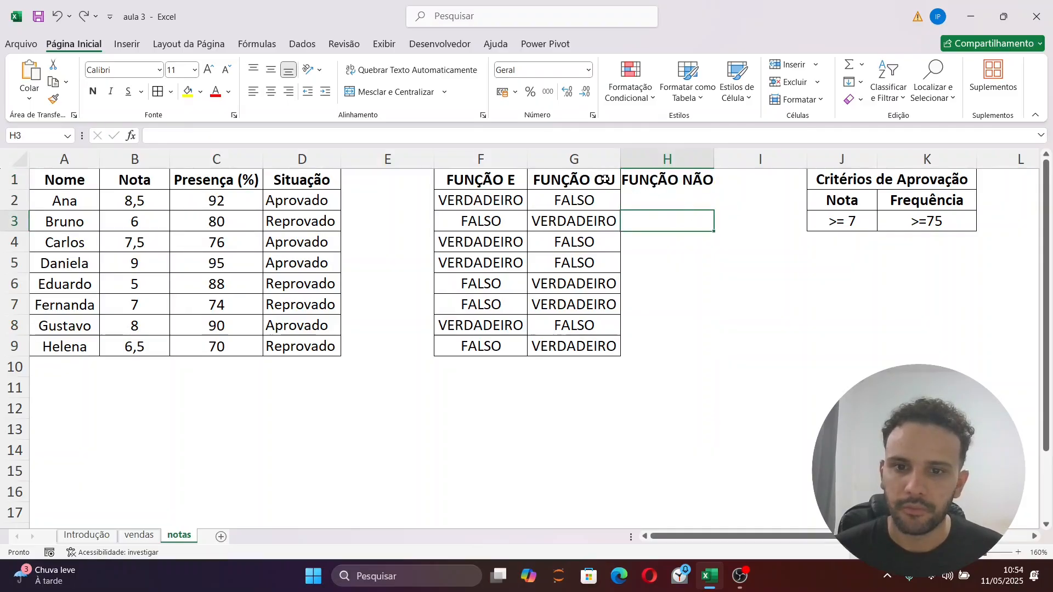
drag(467, 181, 634, 342)
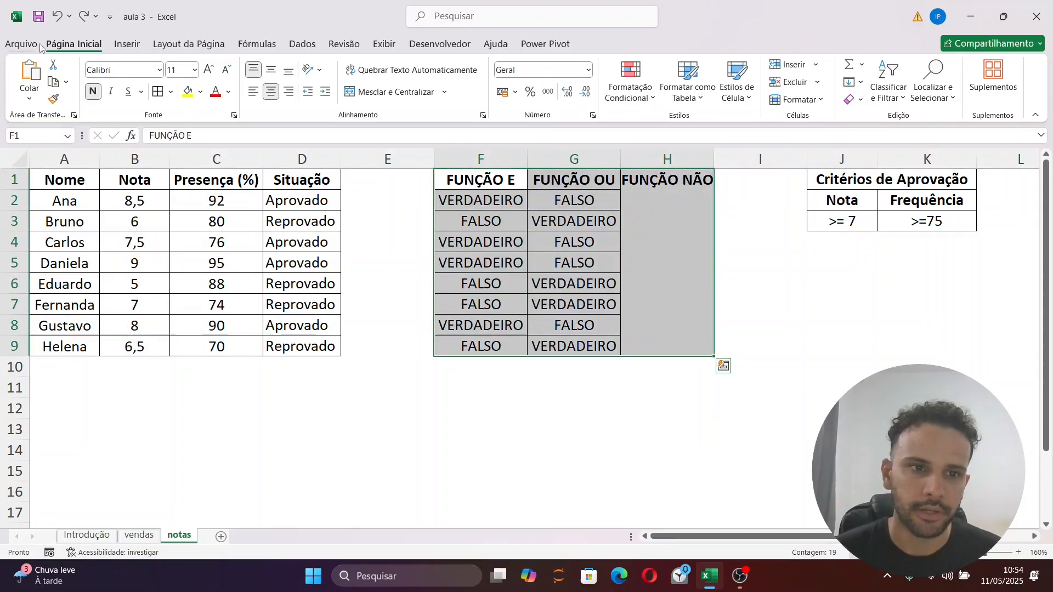
click(746, 203)
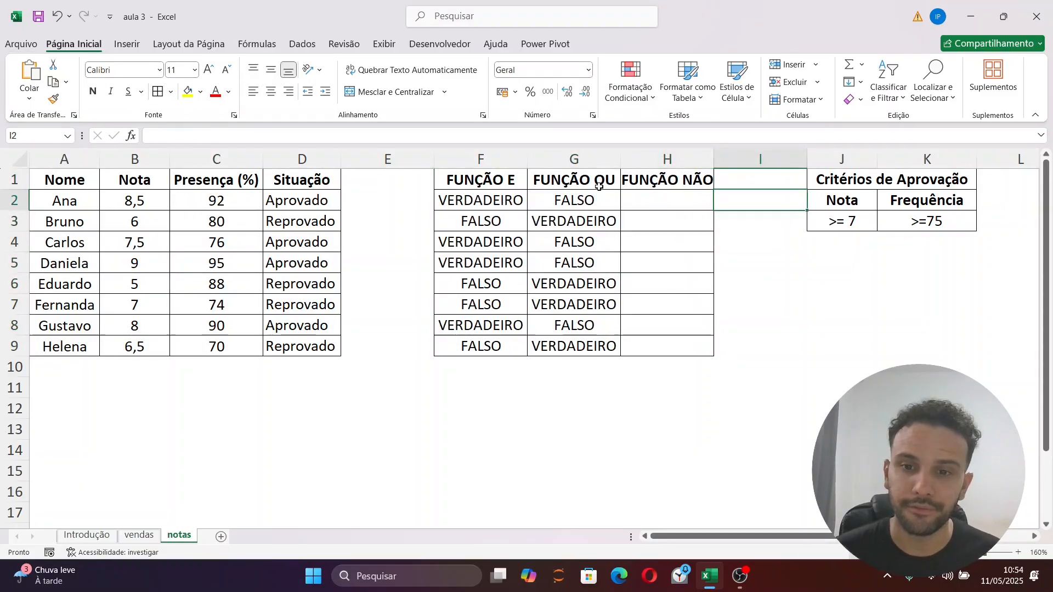
Enter =NÃO(G2) in H2 and fill it down to H9
click(640, 207)
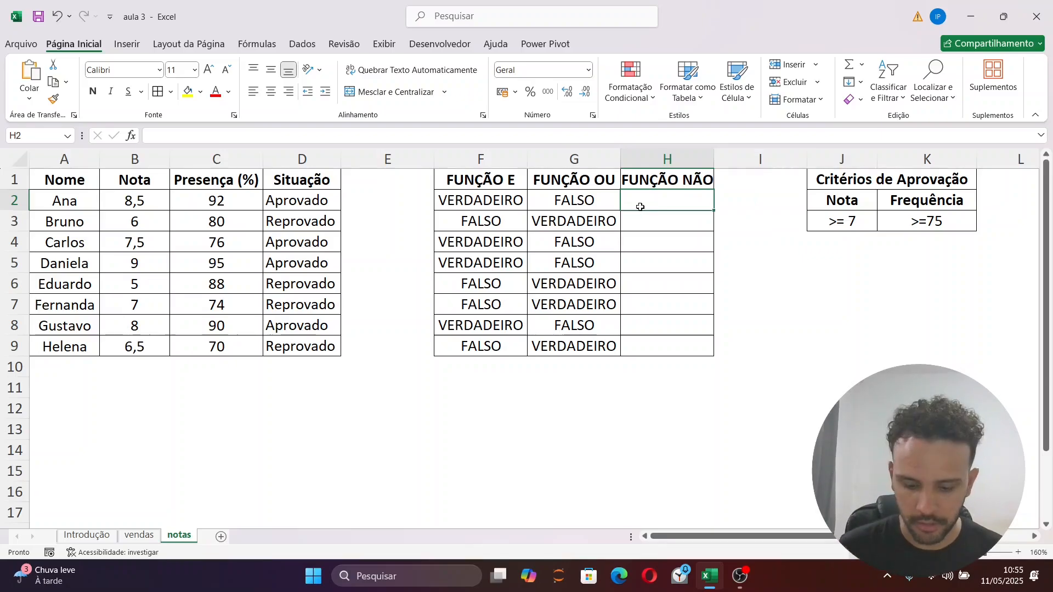
text(=SE)
key(BackSpace)
key(BackSpace)
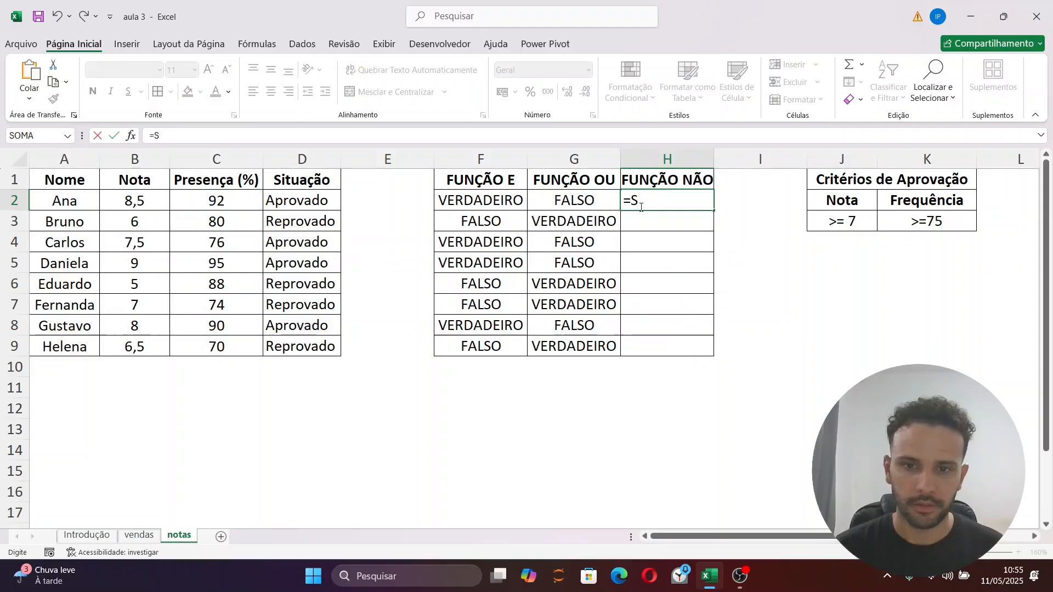
text(NÃO()
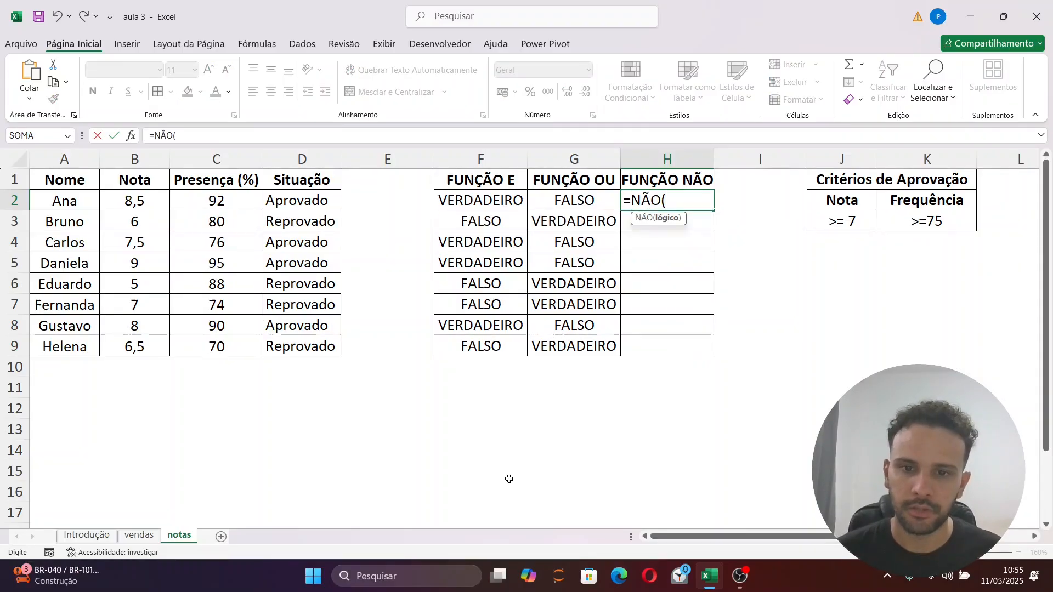
click(574, 201)
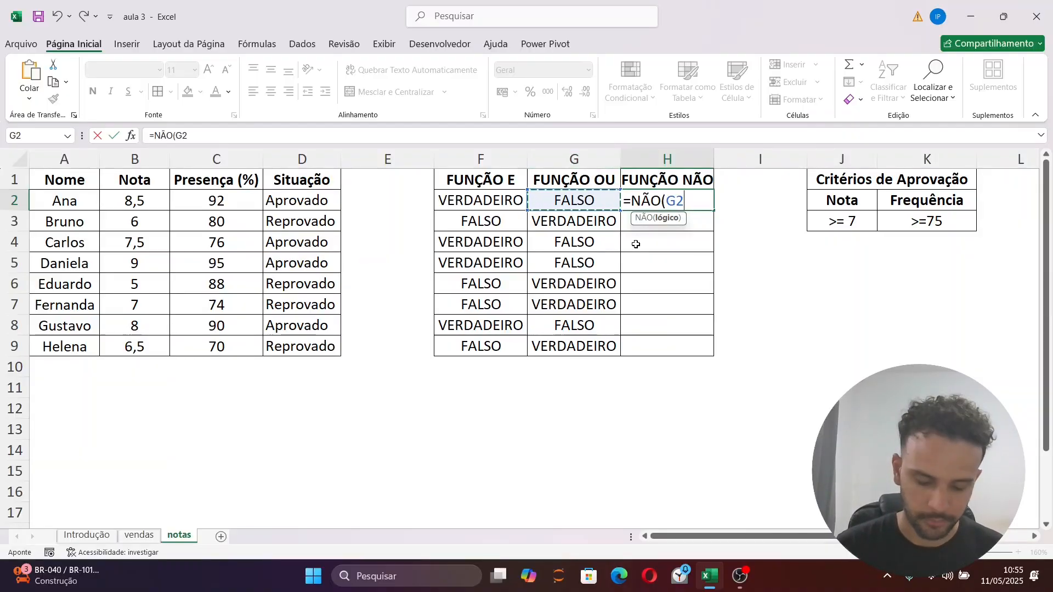
text())
key(ctrl+Return)
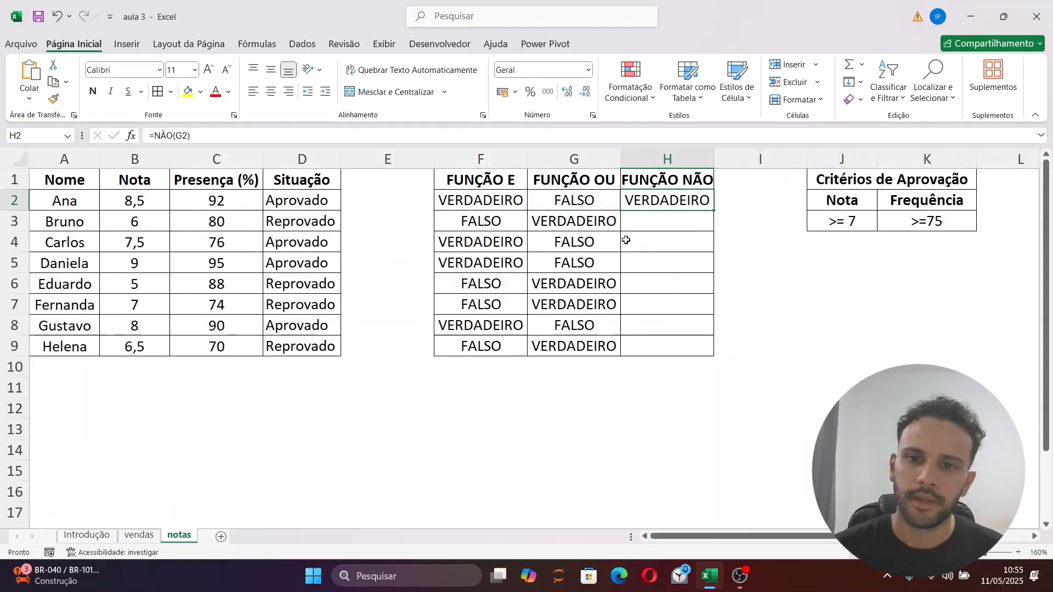
drag(713, 210, 716, 356)
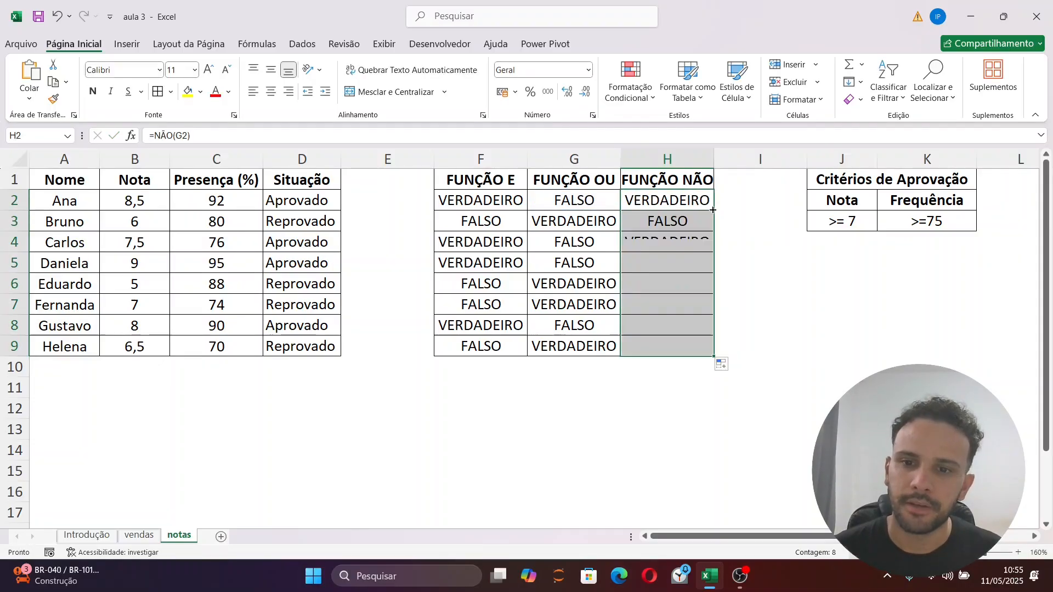
click(752, 343)
Compare the FUNÇÃO OU results and formulas with the FUNÇÃO NÃO ones in the first student rows
click(647, 193)
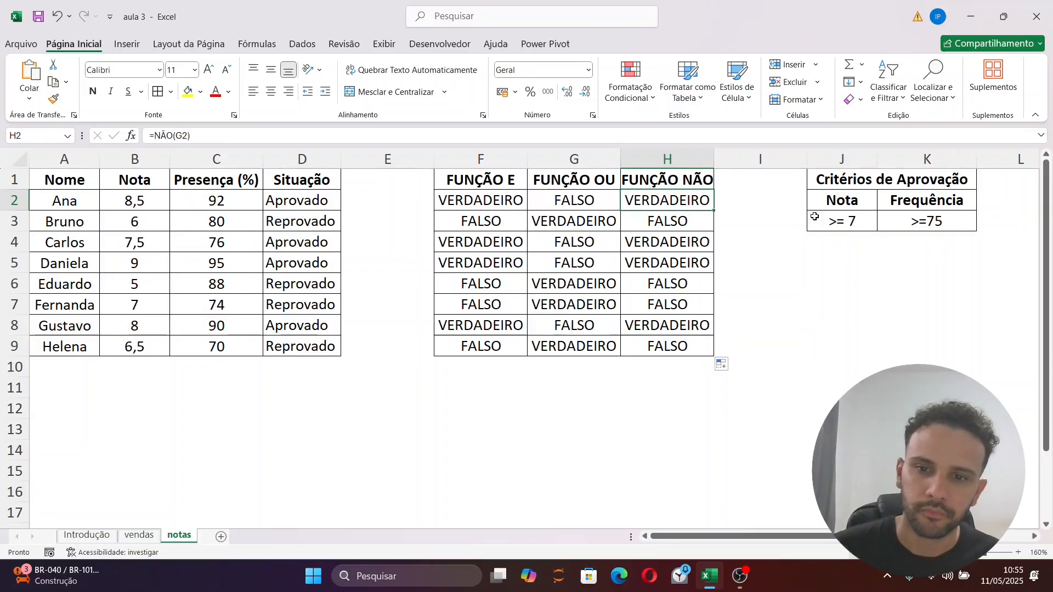
click(587, 205)
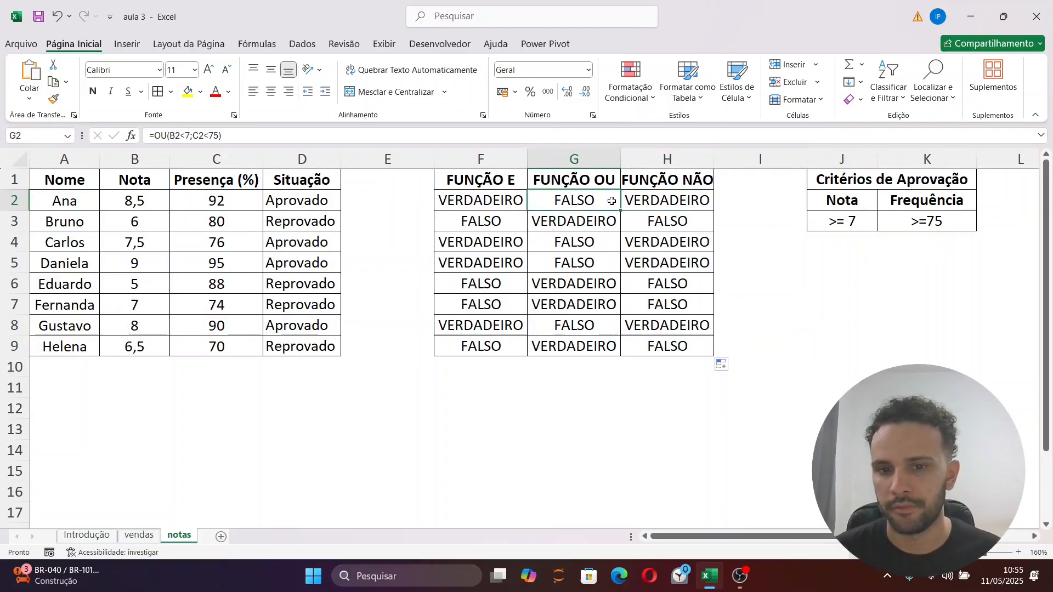
click(668, 204)
click(600, 220)
click(650, 225)
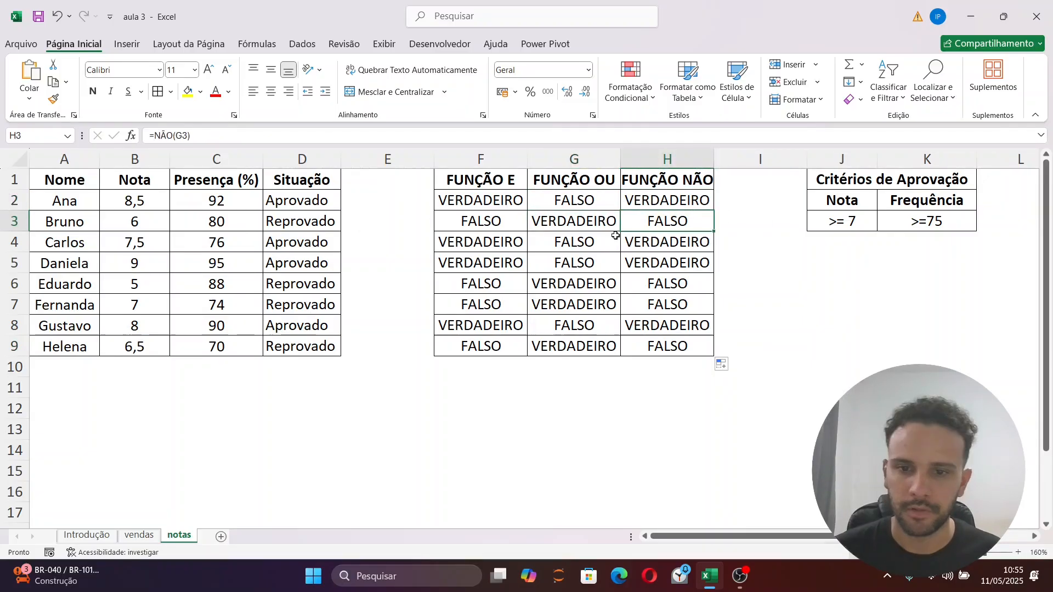
click(612, 242)
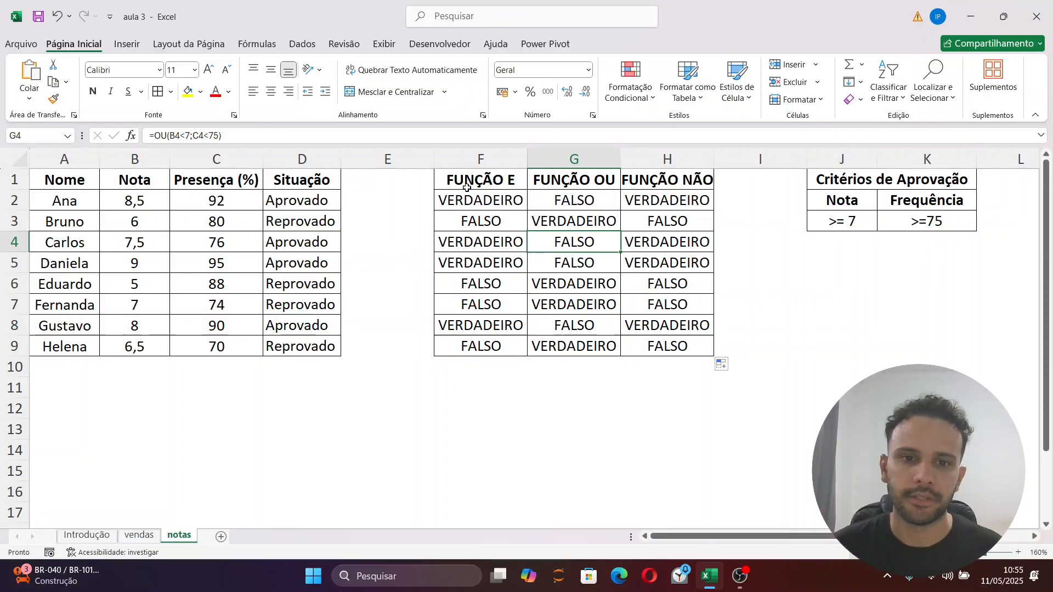
Delete columns F to I containing the FUNÇÃO E, FUNÇÃO OU and FUNÇÃO NÃO tests
drag(458, 178, 774, 503)
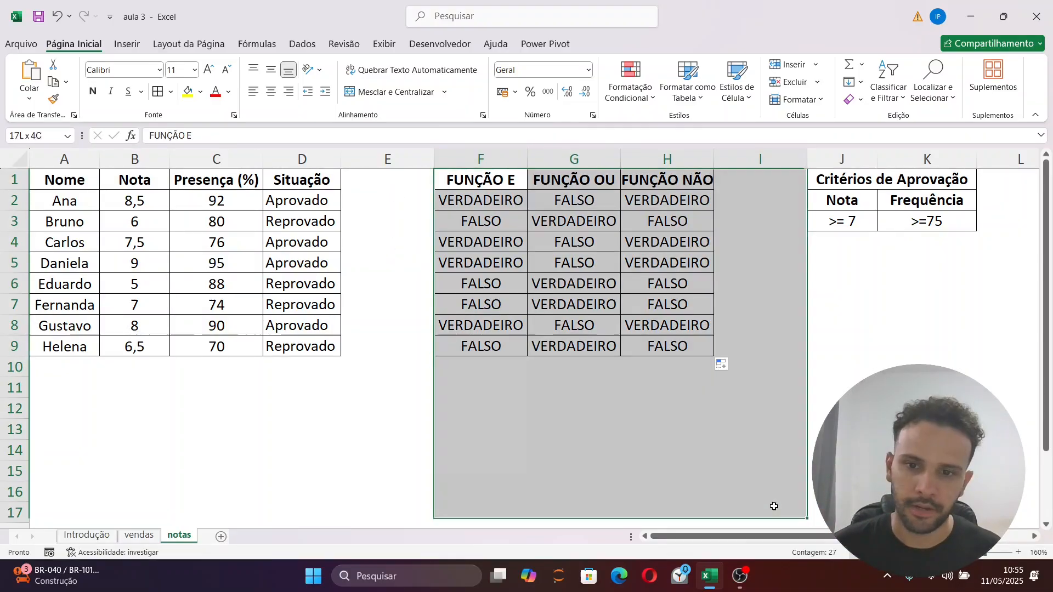
click(466, 158)
right_click(464, 160)
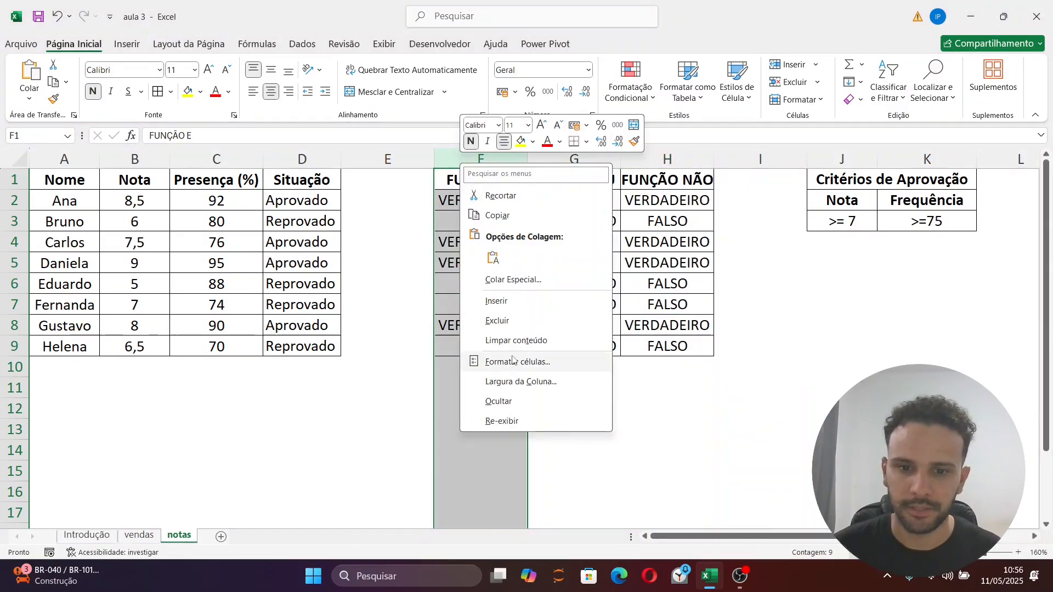
click(763, 412)
drag(482, 156, 789, 157)
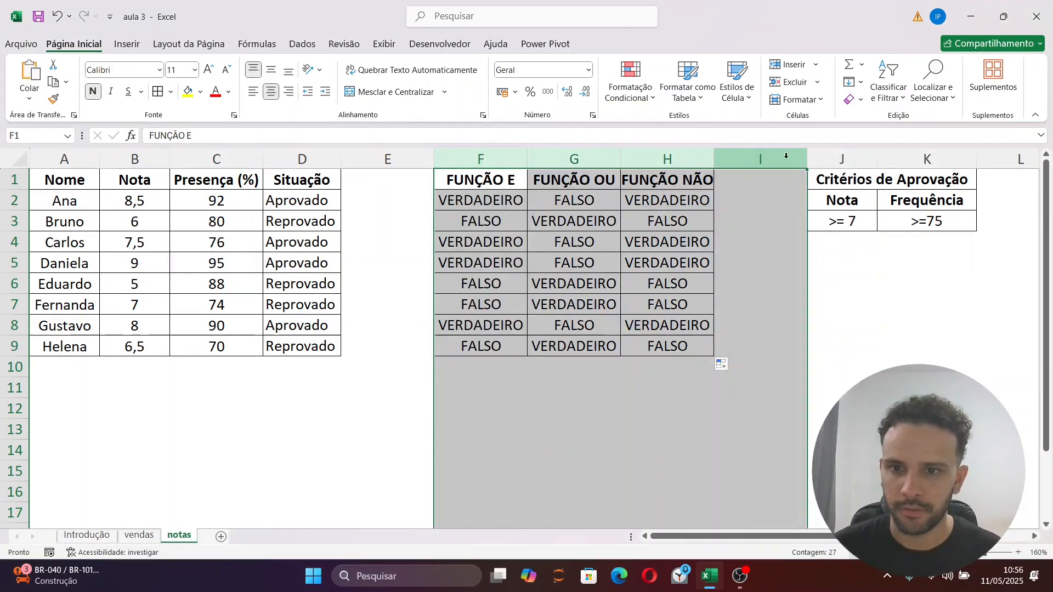
right_click(603, 160)
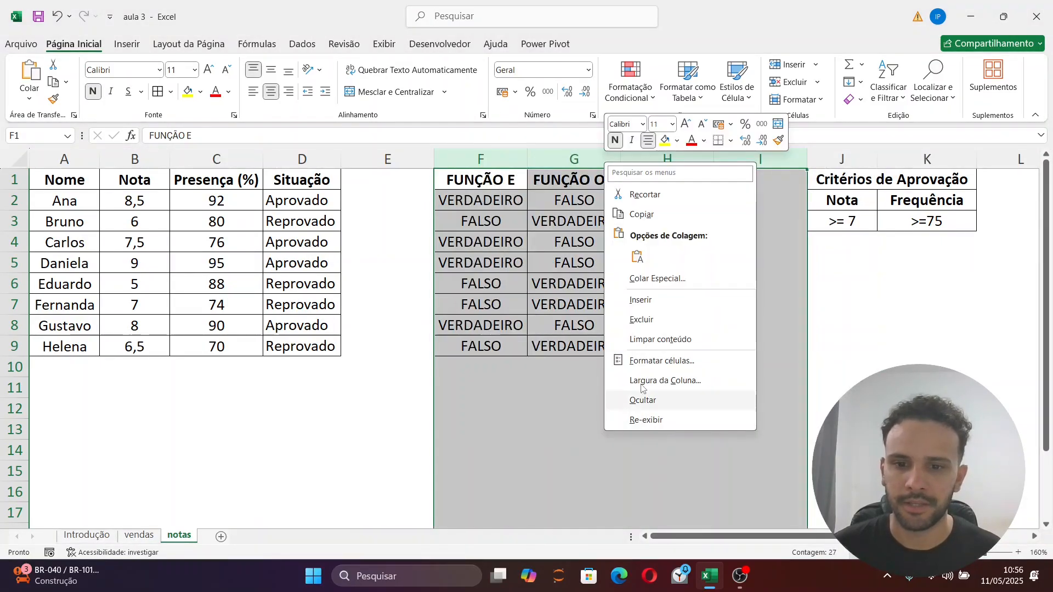
click(645, 321)
click(469, 304)
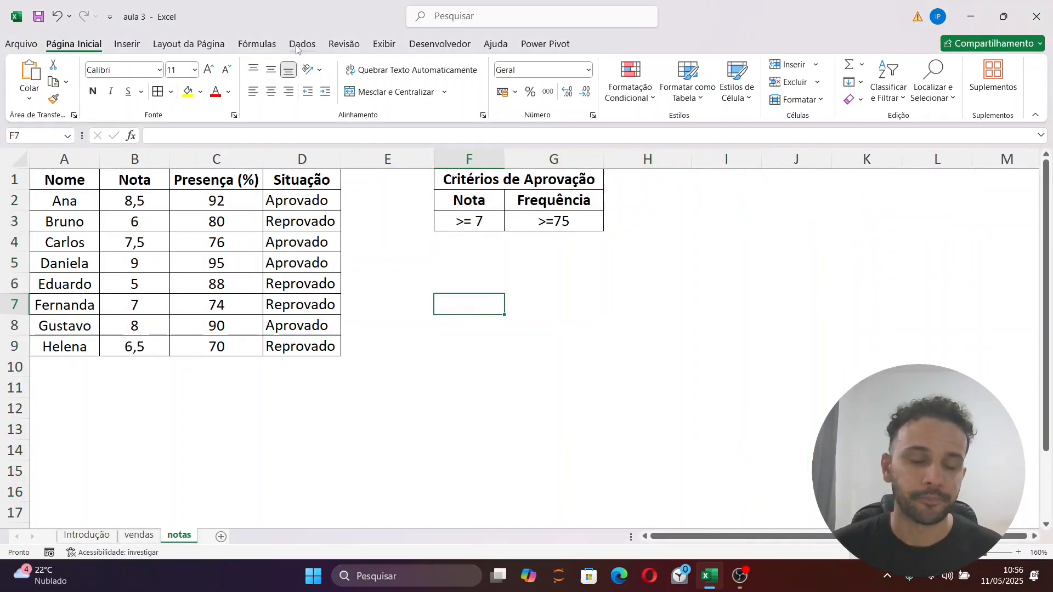